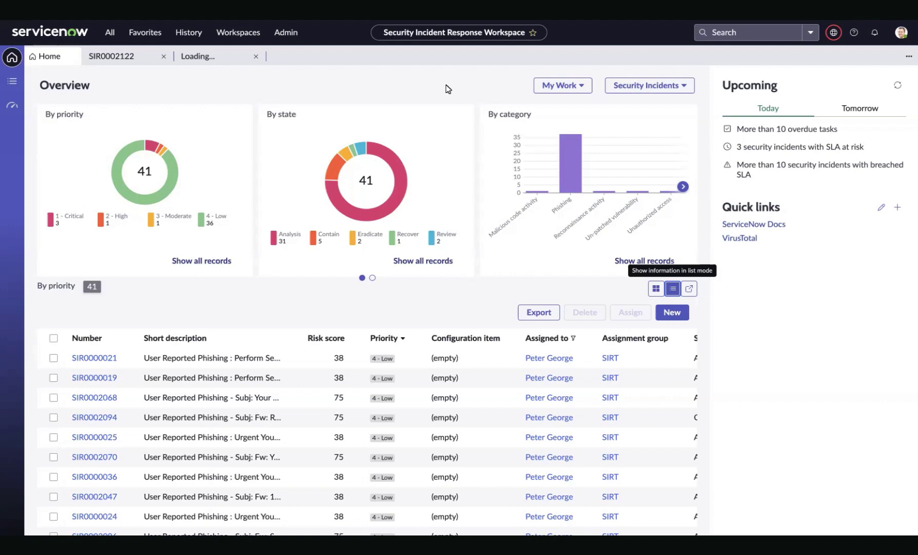
Check the workspace list and the dashboard's incident-type and work-scope options, leaving them unchanged
left_click(237, 33)
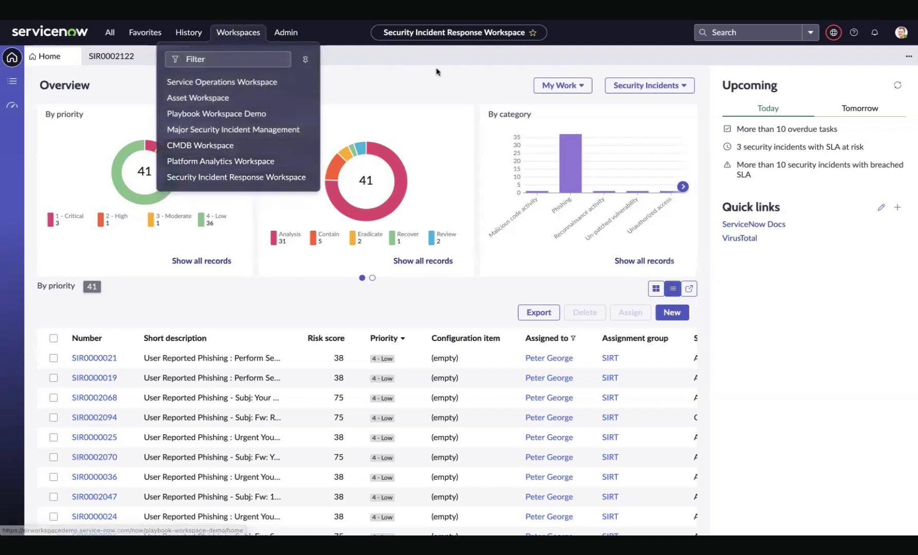
left_click(201, 145)
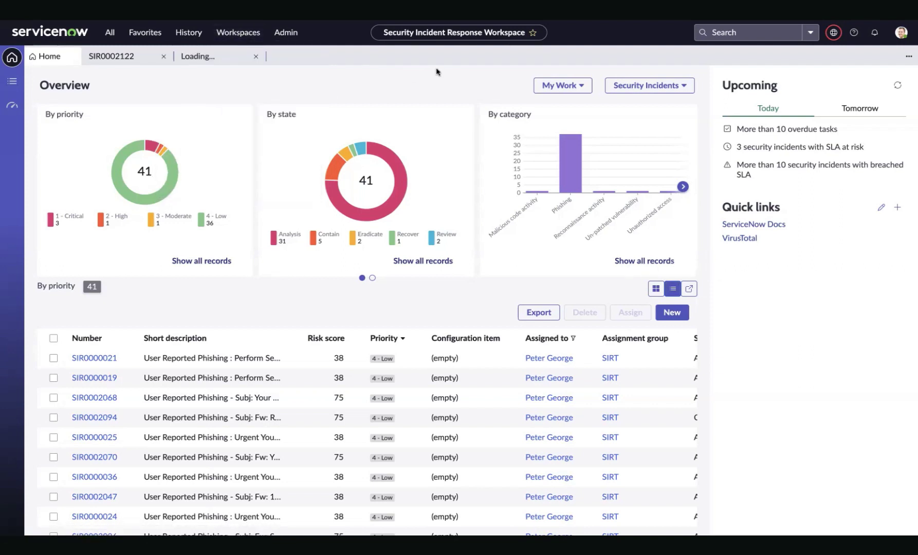
left_click(655, 84)
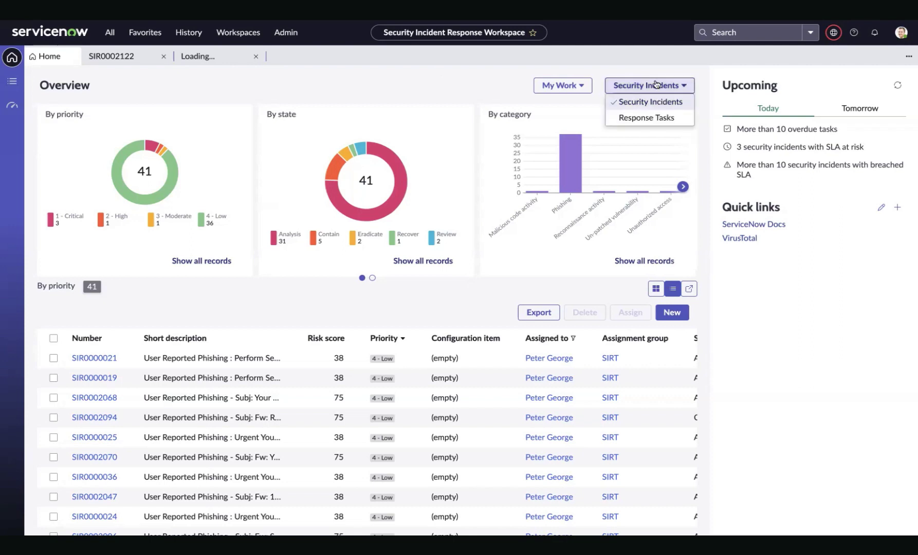
left_click(570, 87)
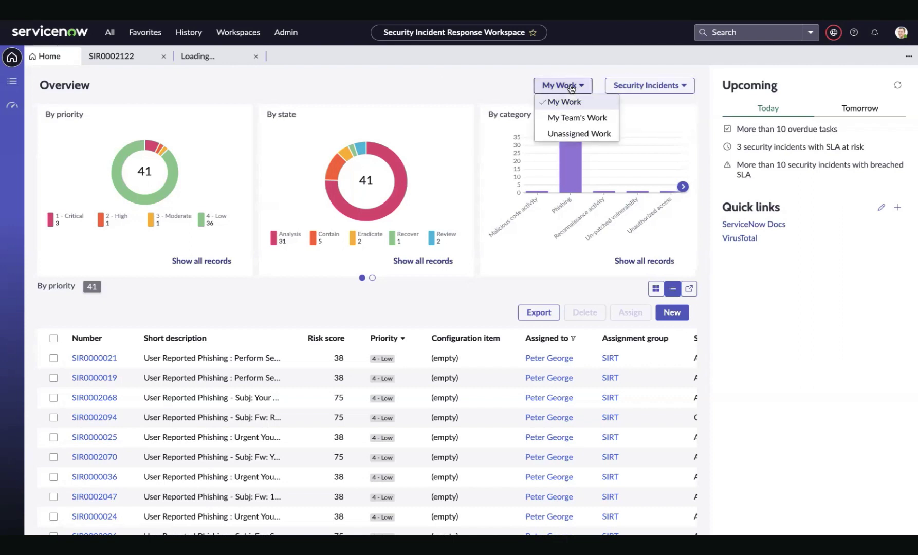
left_click(492, 81)
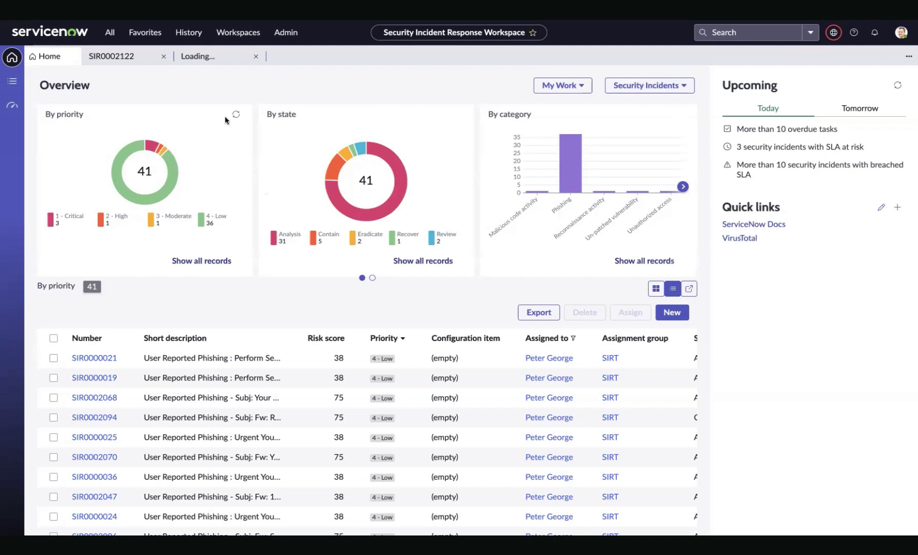
Filter the overview list to the 3 priority 1 - Critical incidents, shown as cards
left_click(683, 186)
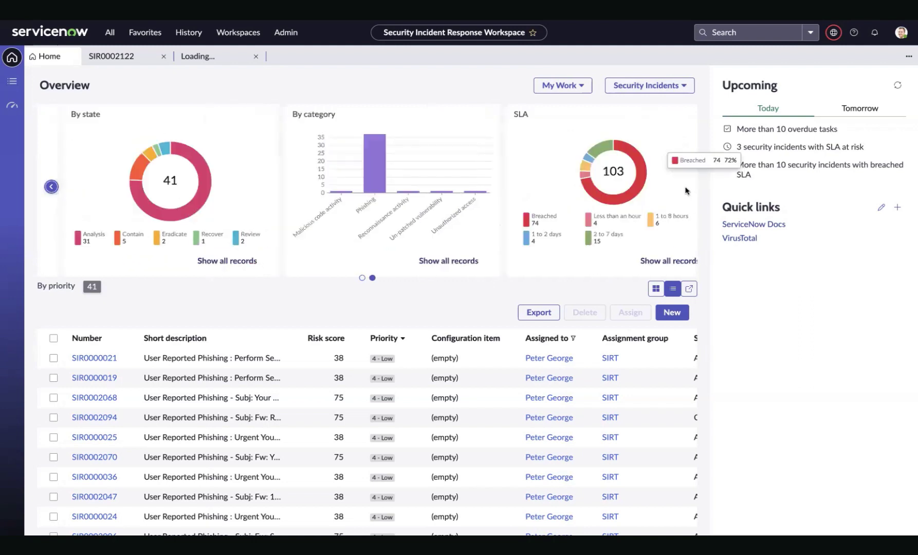
left_click(51, 187)
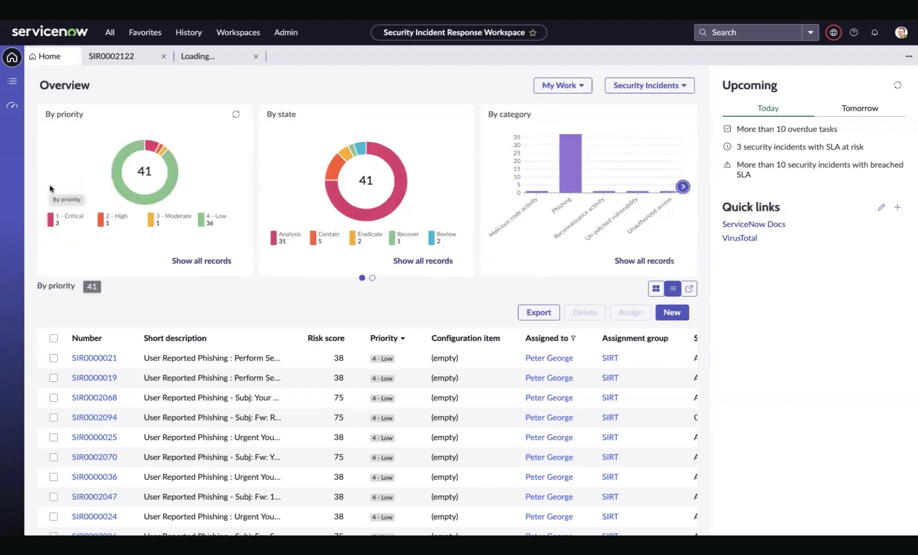
left_click(152, 146)
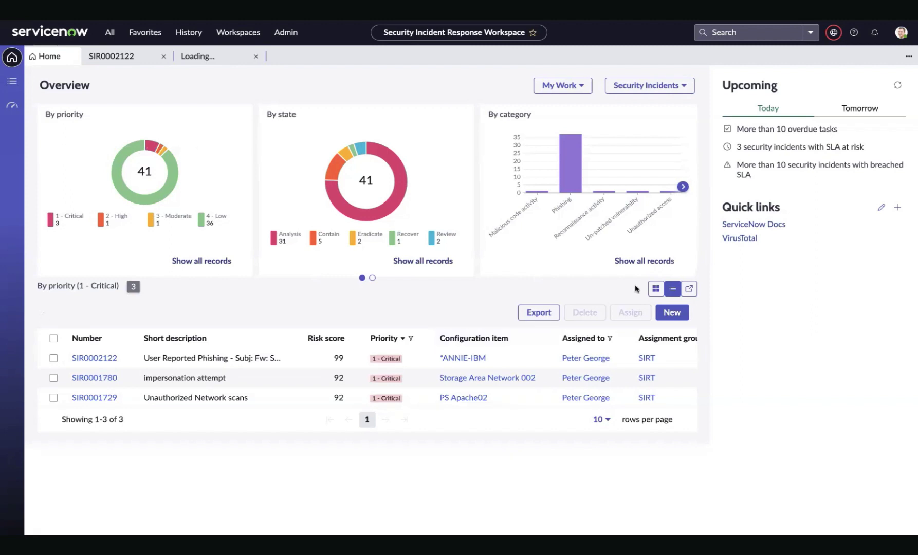
left_click(660, 291)
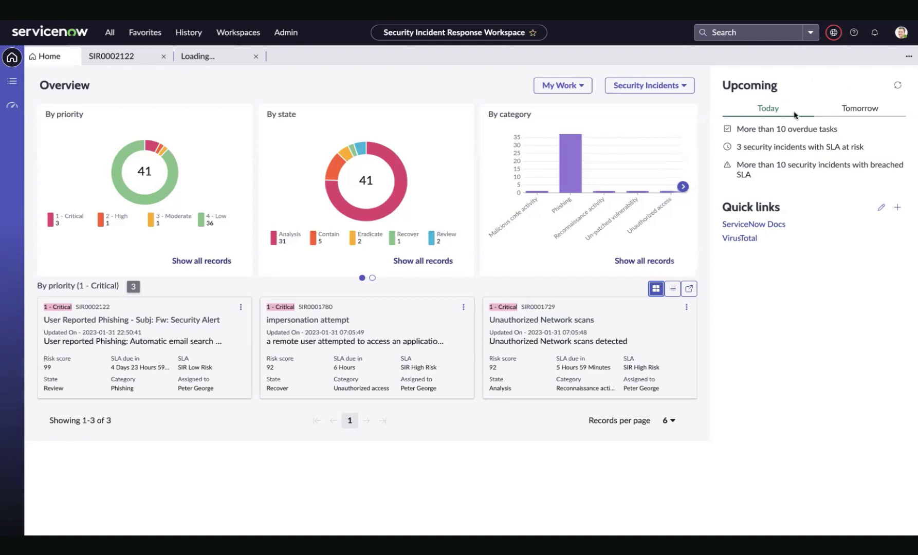
left_click(744, 172)
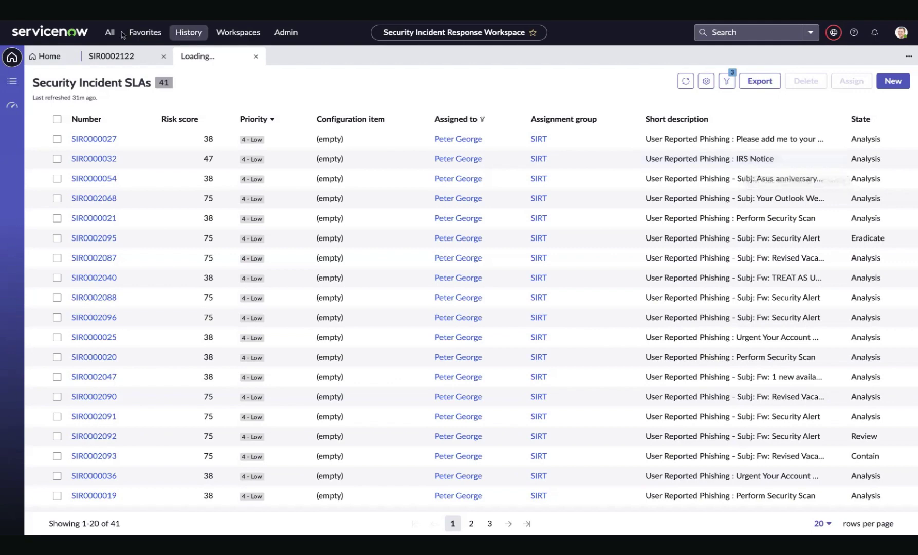
left_click(58, 55)
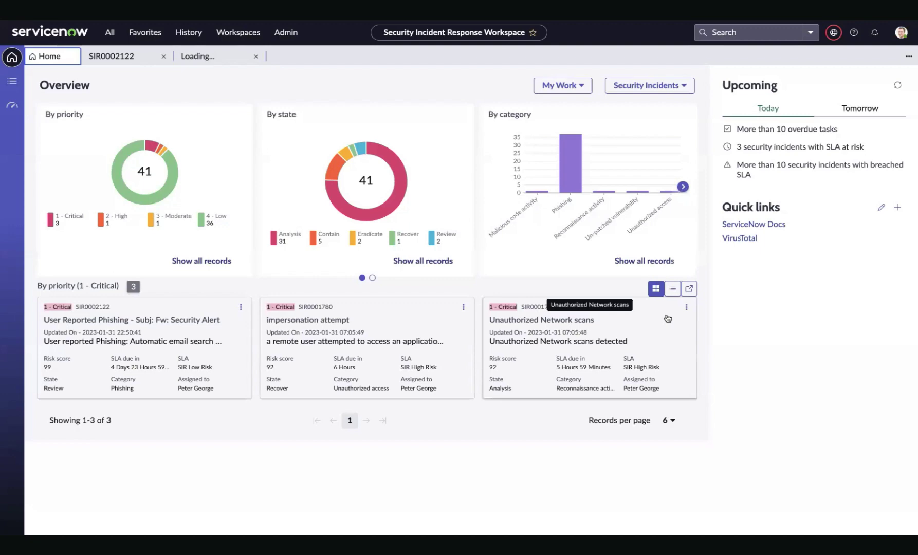
Show the Assigned to Team list of 11 open Critical-priority incidents and check the Priority column options
left_click(12, 81)
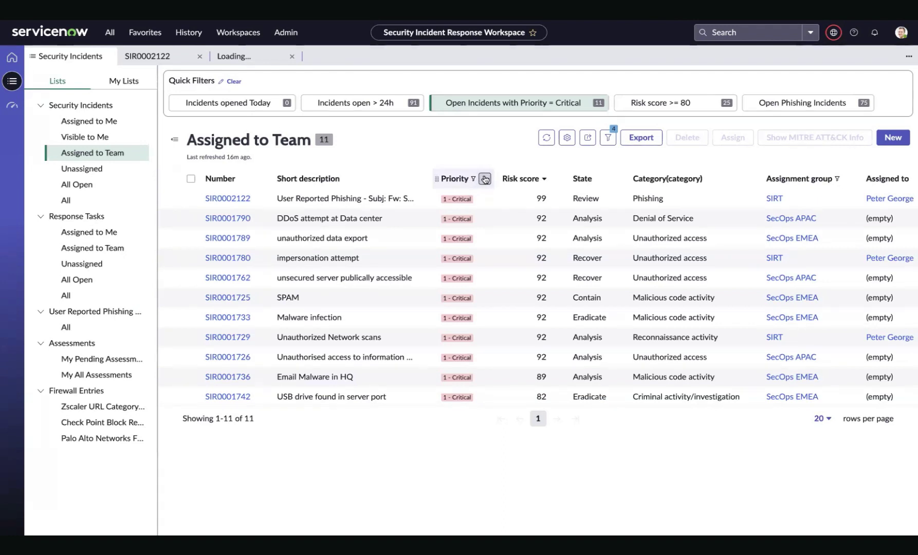
left_click(484, 179)
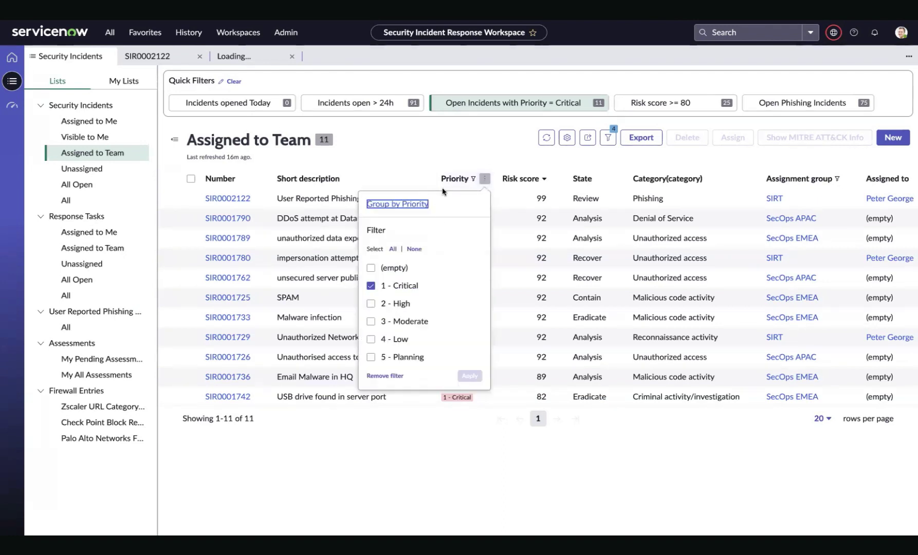
left_click(449, 142)
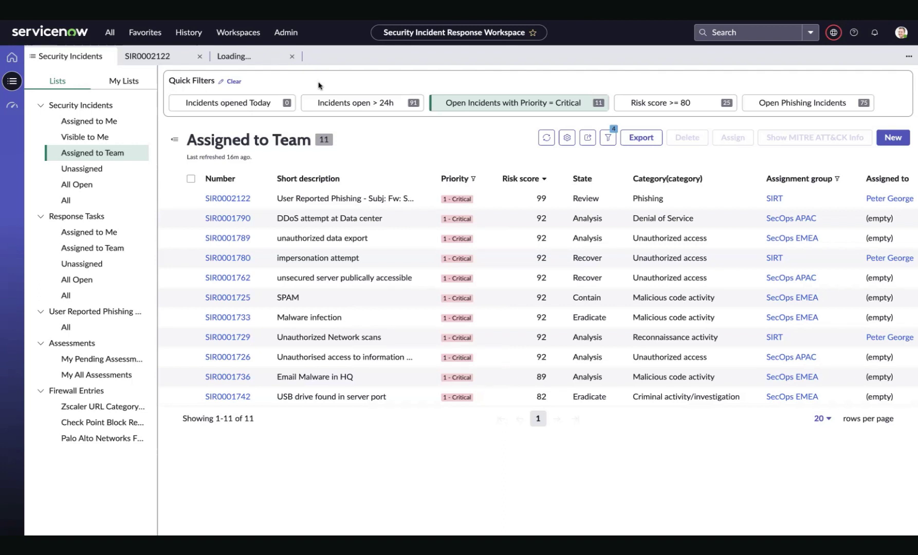
Open SIR0002122 and review its Business Impact, Threat Intelligence and Response Tasks overview charts
left_click(152, 57)
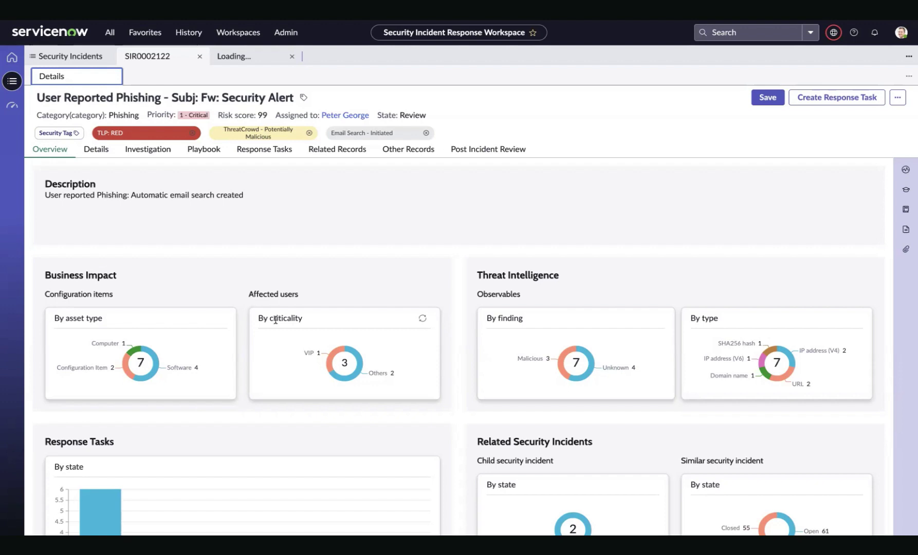
scroll(275, 320, "down", 1)
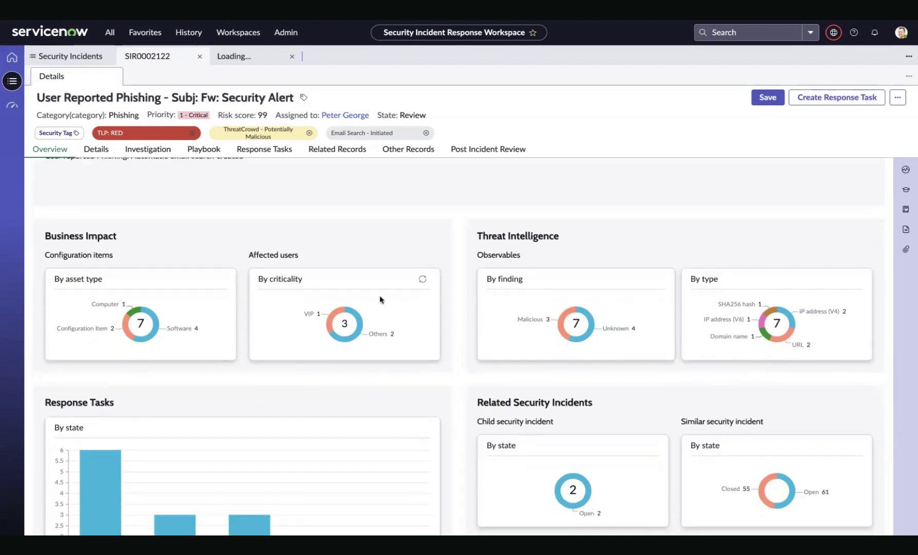
scroll(408, 314, "down", 2)
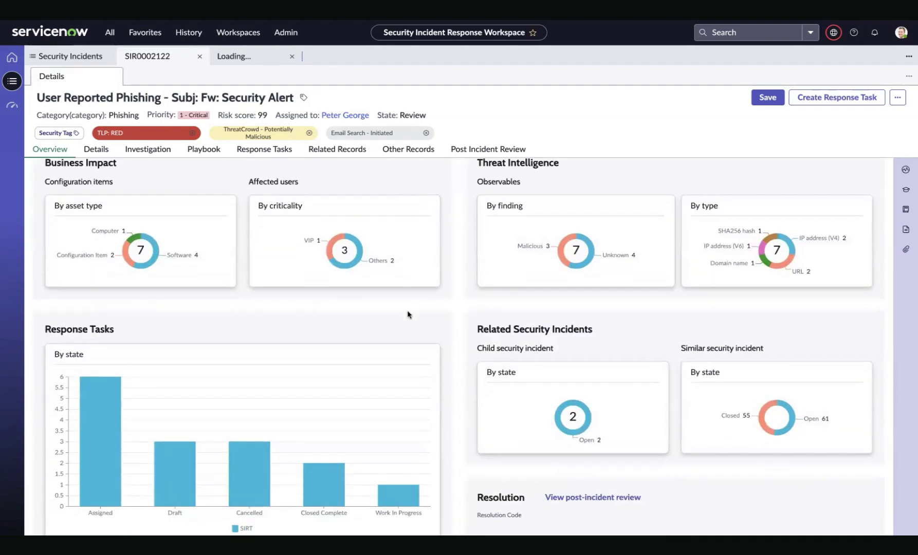
scroll(408, 315, "down", 1)
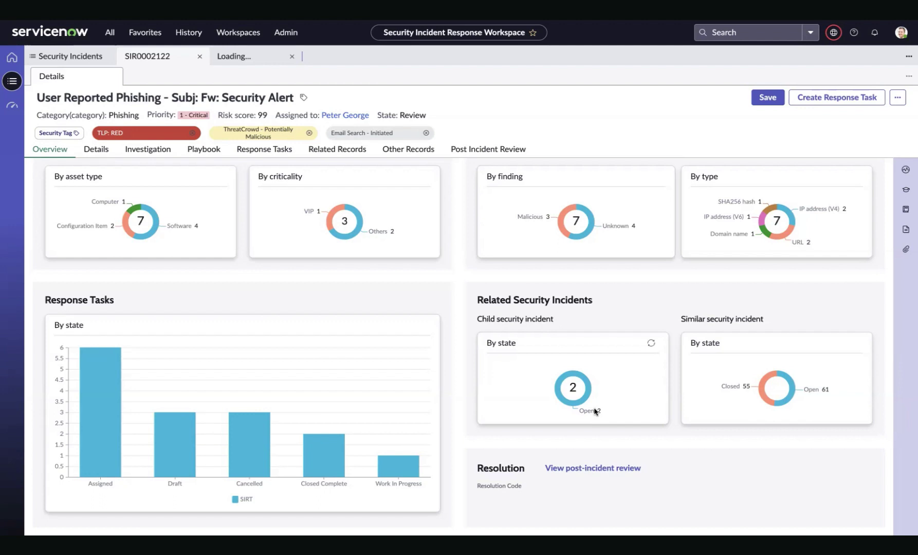
scroll(540, 275, "up", 2)
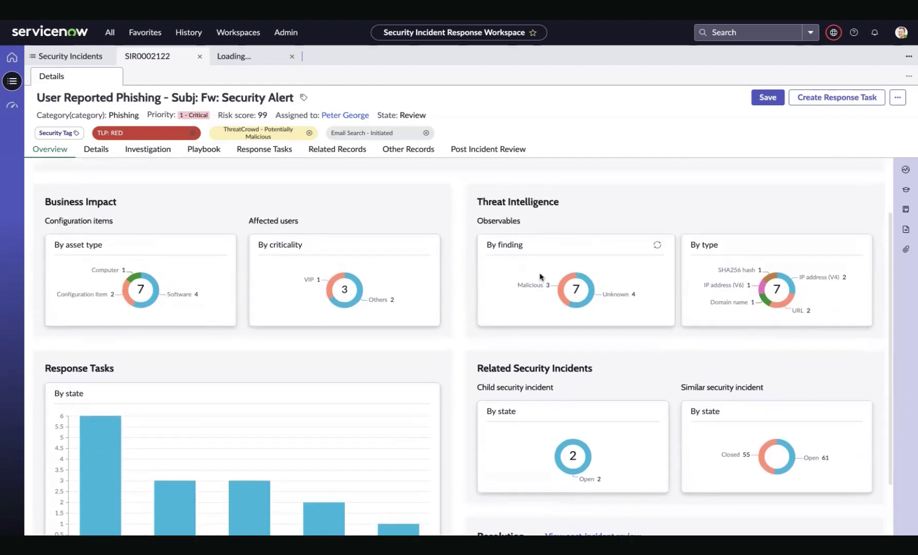
Filter Associated Observables to Malicious, showing a URL, an IP address and a domain
left_click(565, 284)
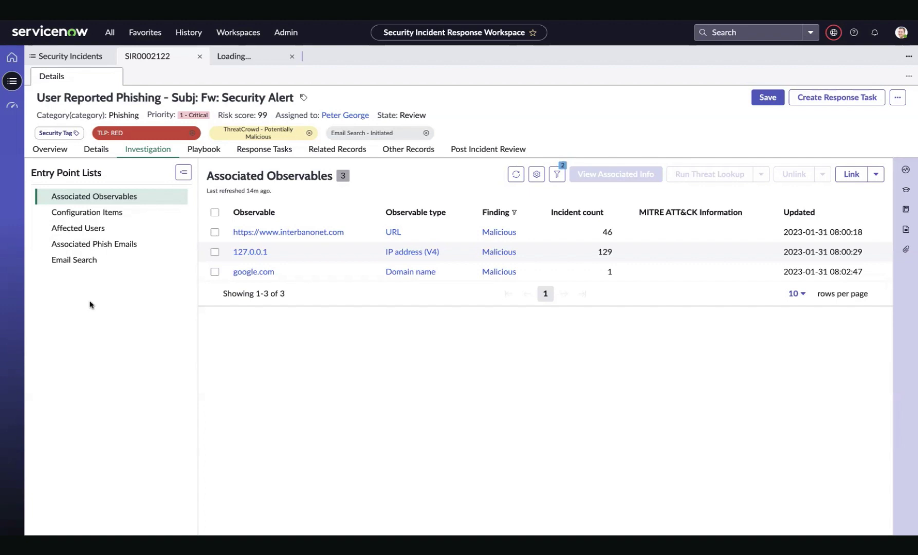
Select all three observables and view their associated info, checking the lookup results options
left_click(214, 212)
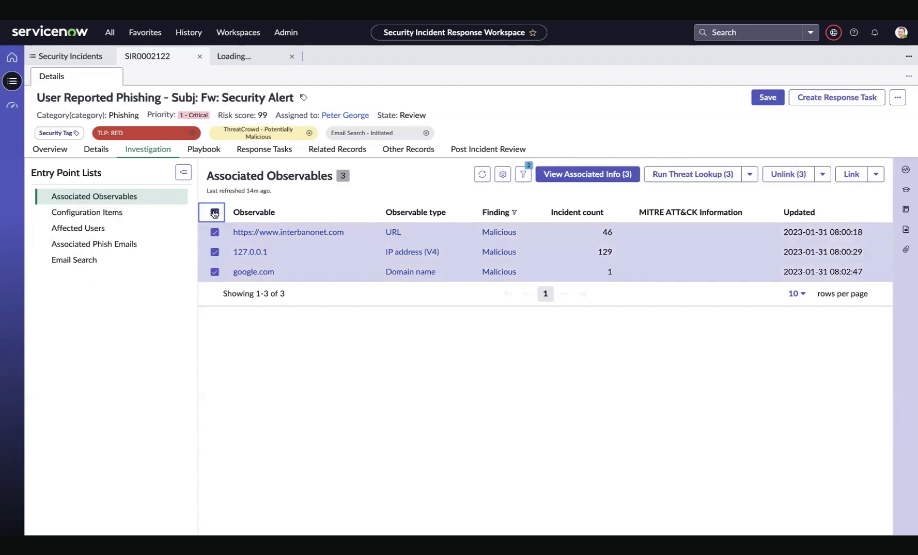
left_click(577, 178)
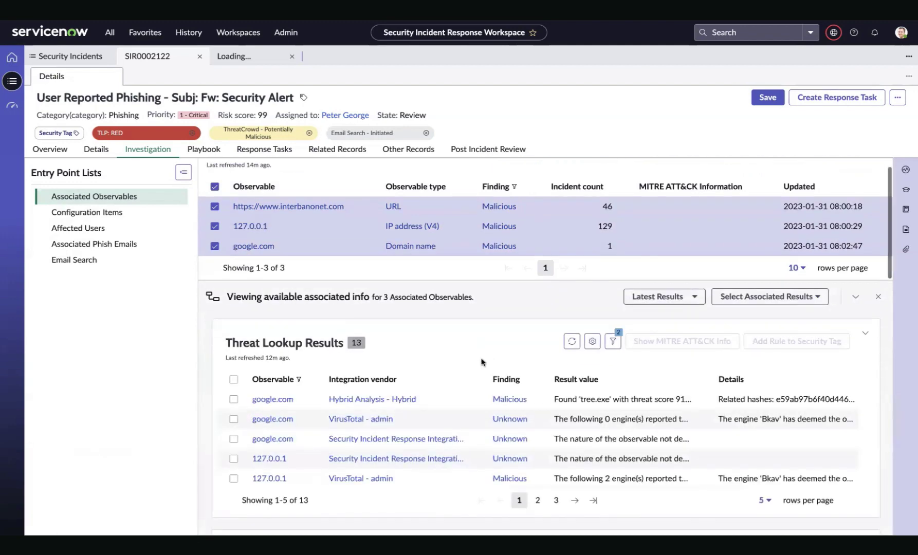
scroll(482, 362, "down", 2)
scroll(482, 363, "down", 5)
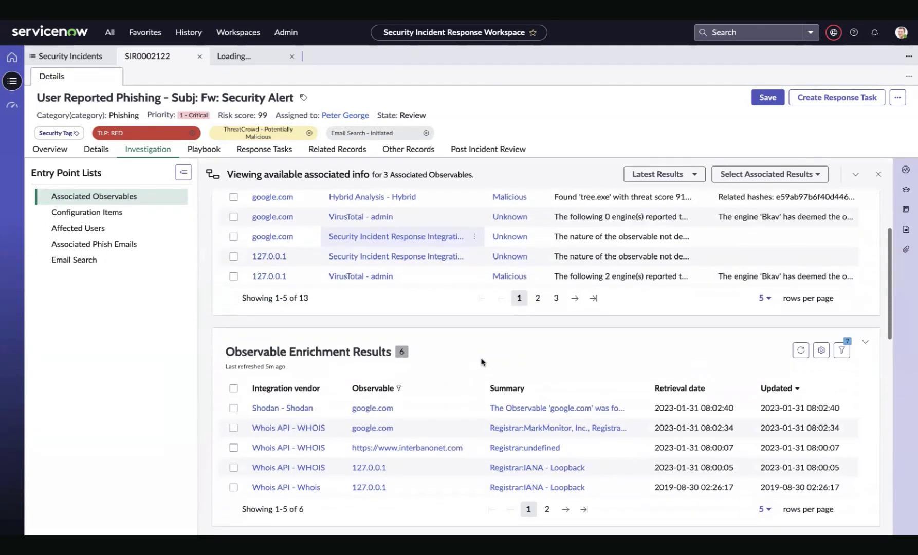
scroll(481, 362, "up", 3)
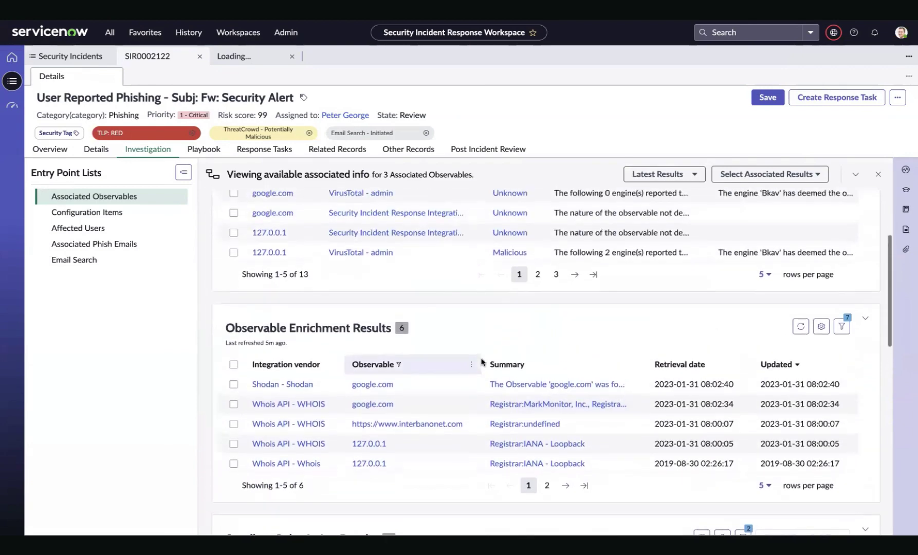
scroll(482, 362, "up", 2)
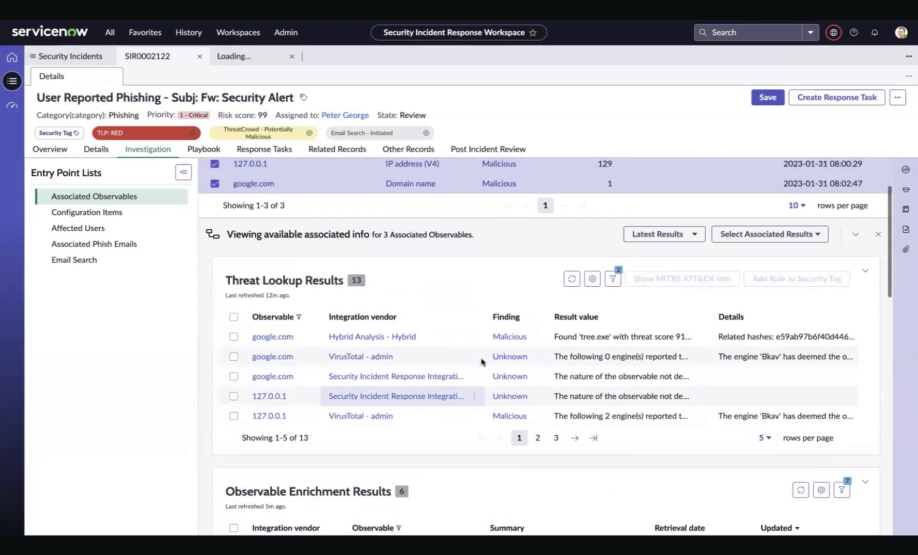
left_click(650, 240)
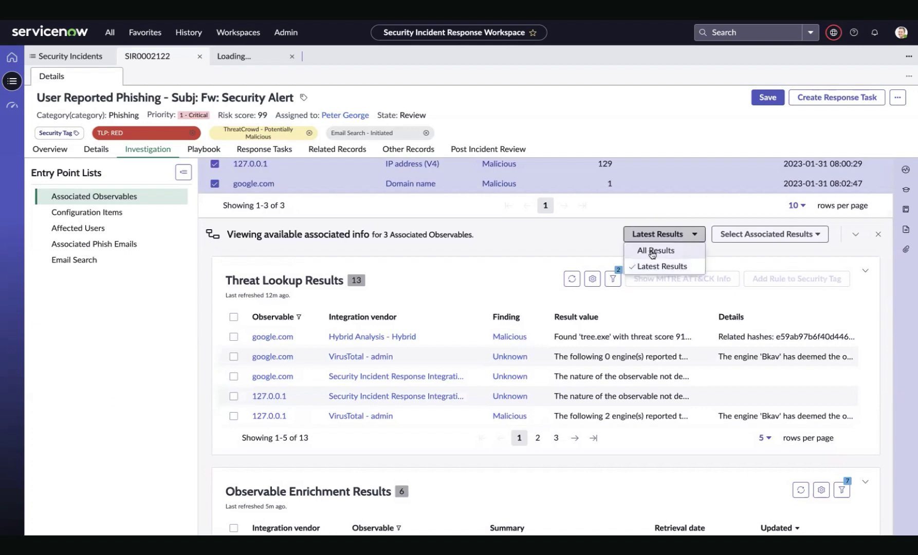
left_click(582, 235)
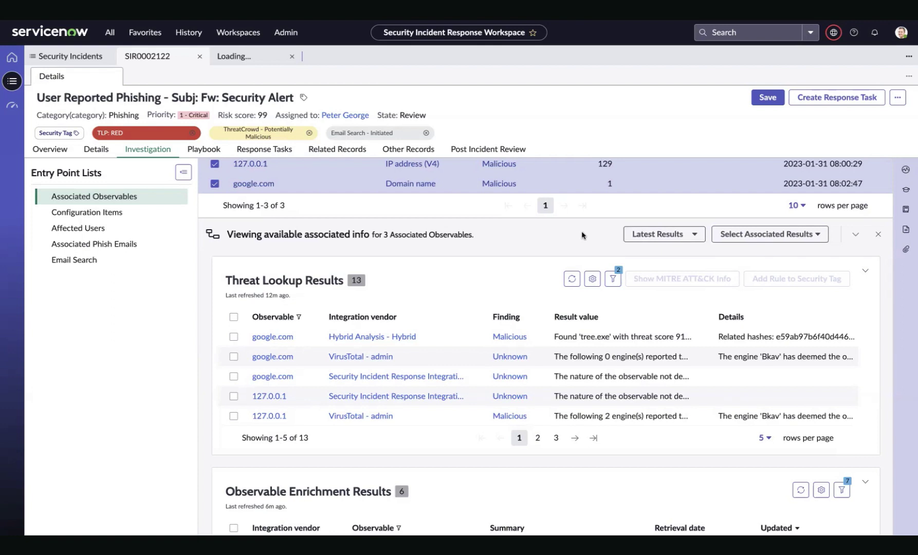
Collapse all result sections except Observable Enrichment Results and open the Run Threat Lookup dropdown
left_click(777, 238)
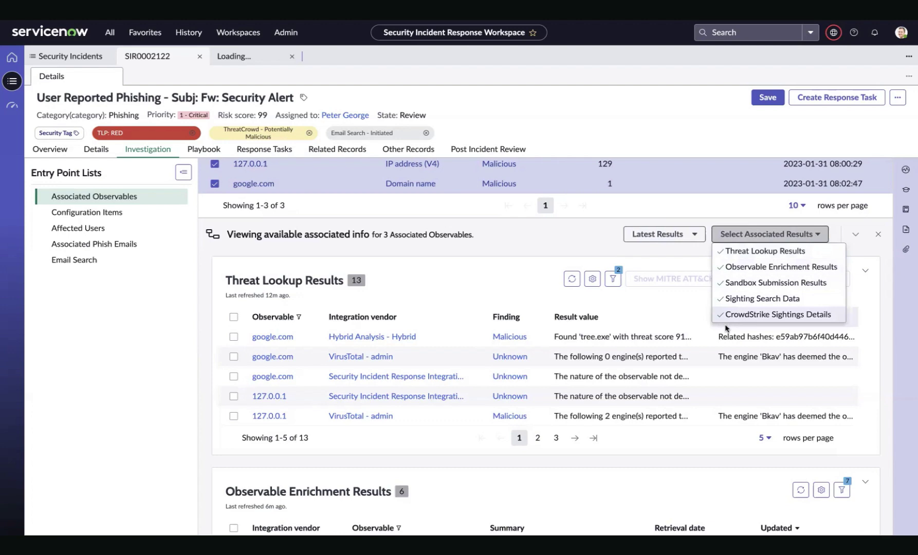
left_click(855, 234)
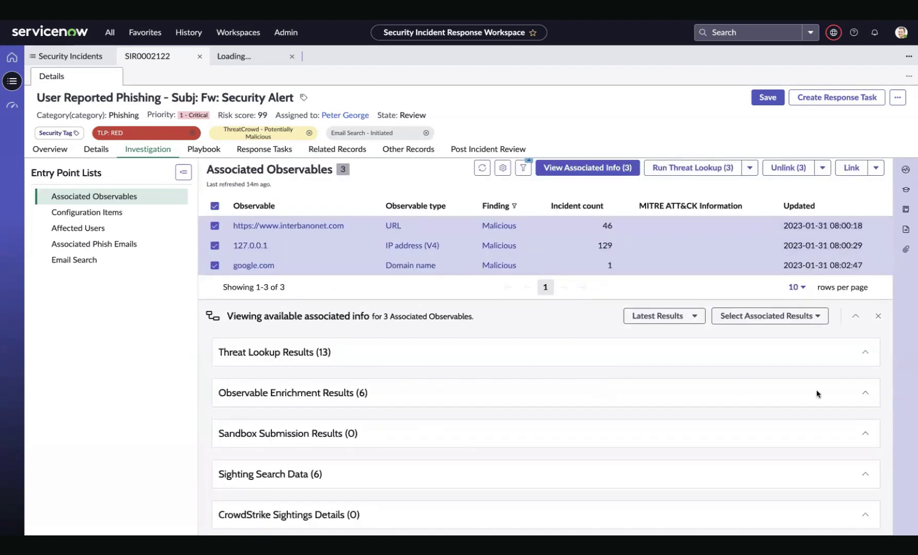
left_click(865, 393)
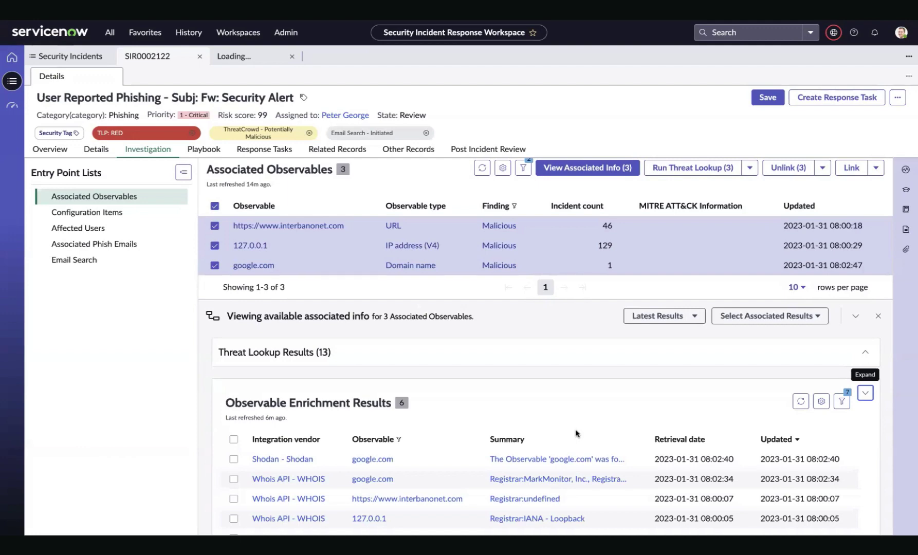
scroll(576, 433, "down", 3)
scroll(576, 433, "up", 3)
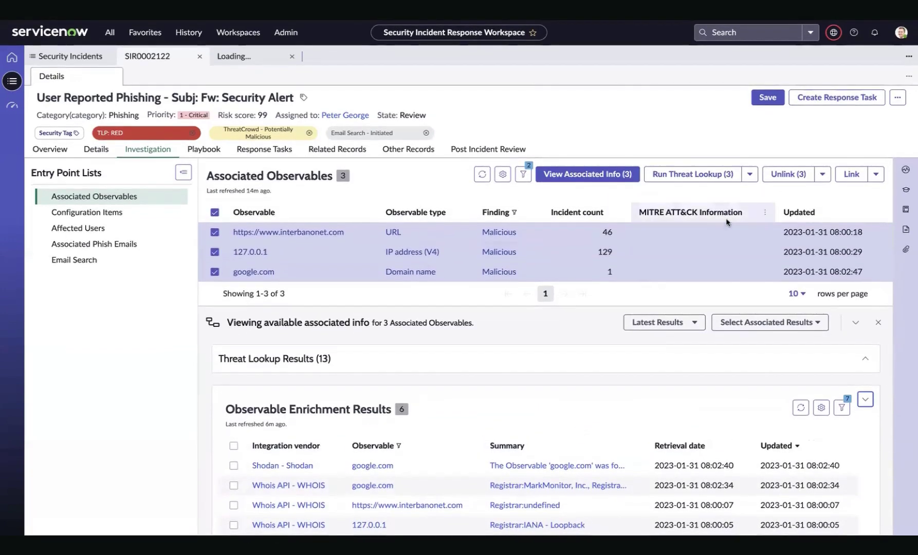
left_click(752, 174)
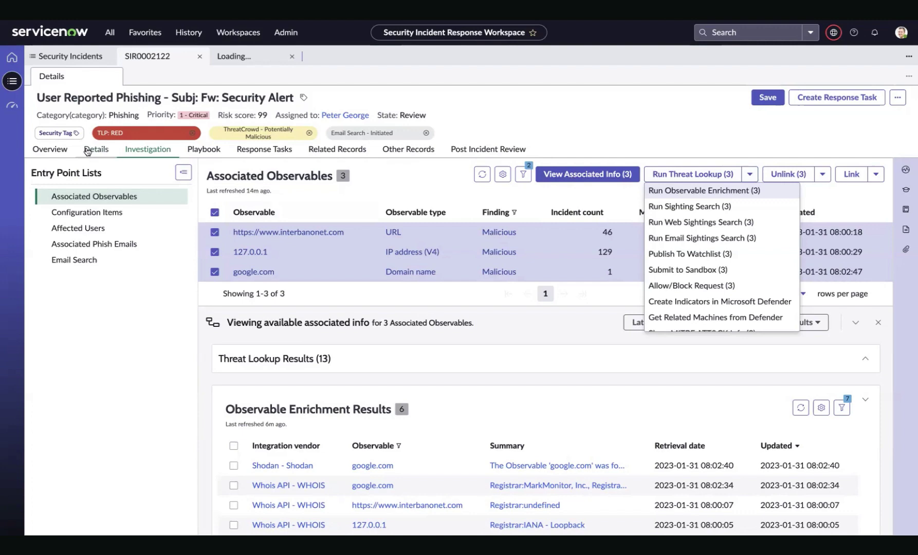
Review SIR0002122's Details form and begin a private work note in Compose
left_click(88, 150)
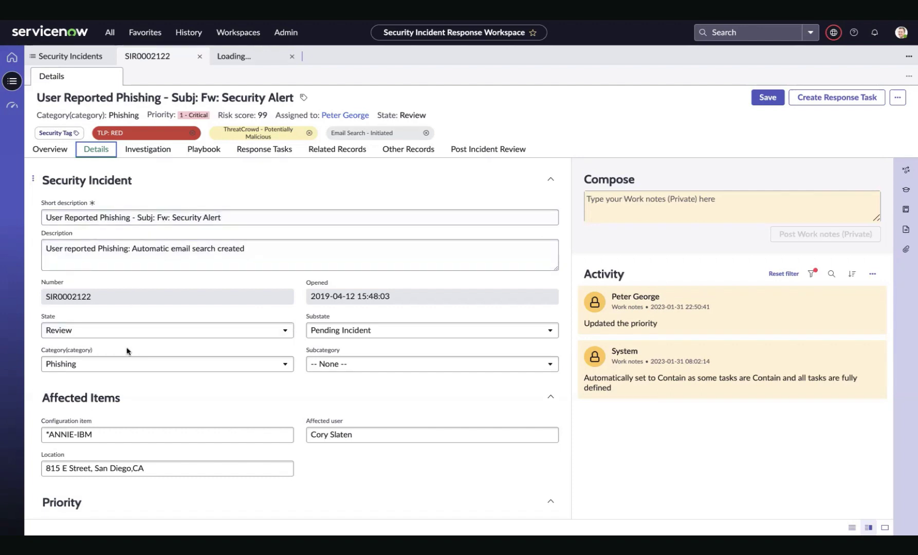
scroll(128, 351, "down", 1)
scroll(128, 352, "down", 1)
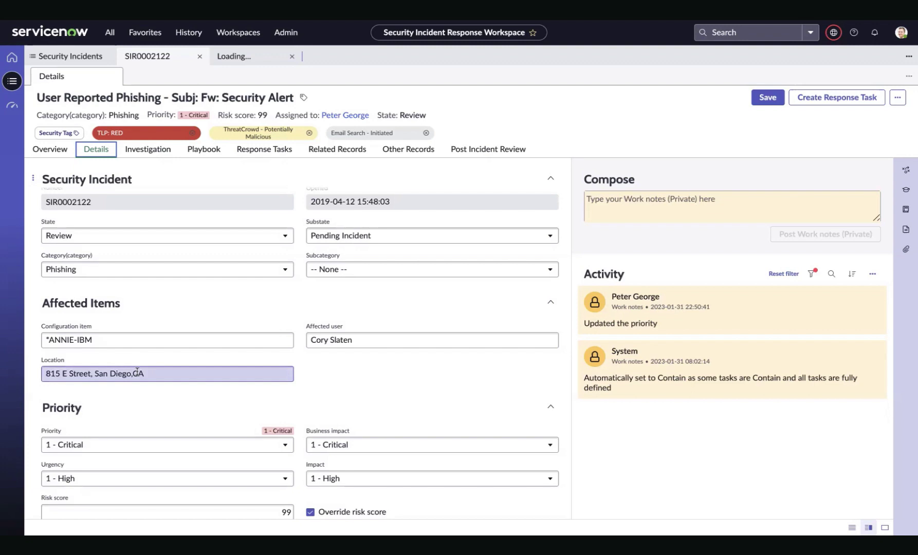
scroll(137, 371, "up", 2)
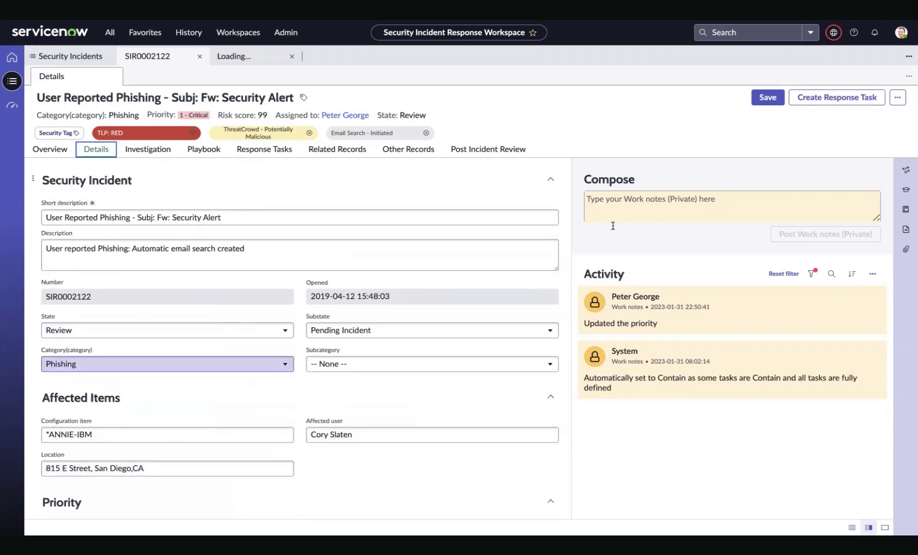
left_click(642, 214)
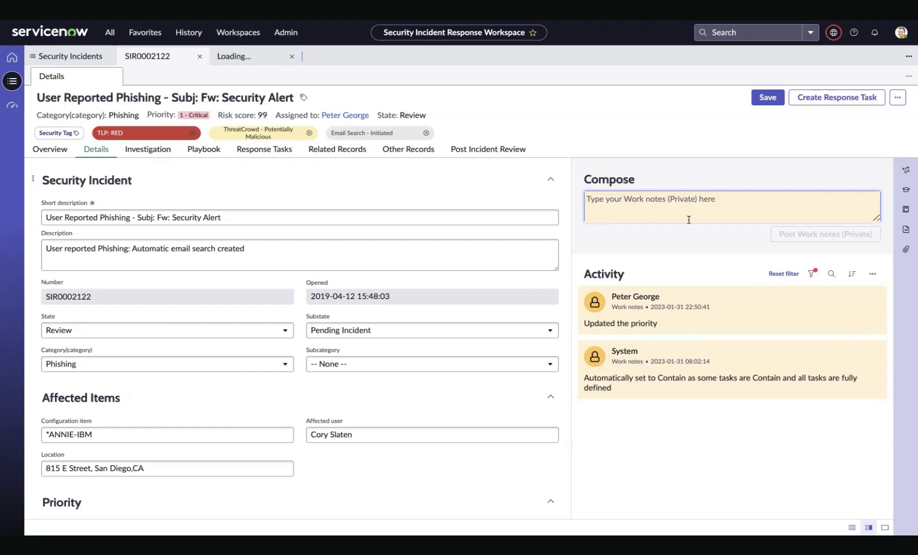
Explore the activity filters, filter sets and search, then open the Manual Phishing Playbook
left_click(813, 275)
left_click(813, 275)
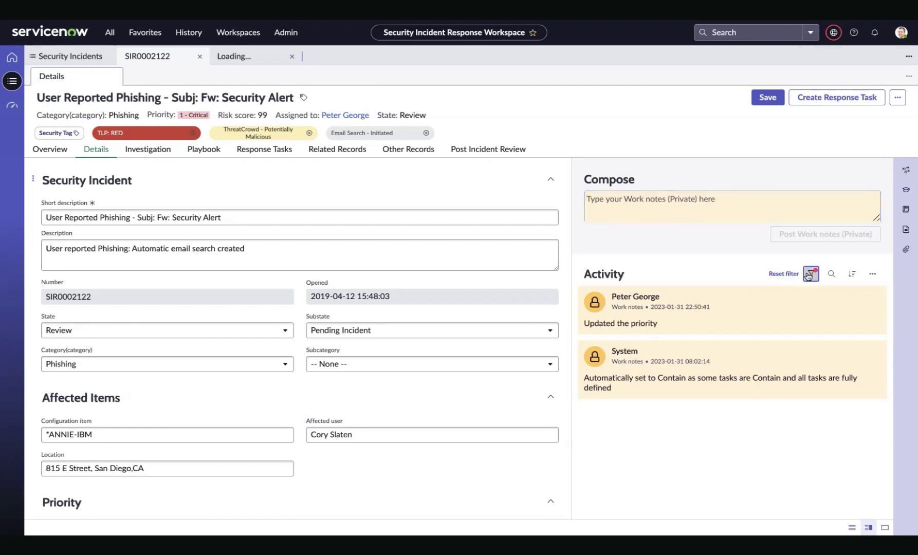
left_click(853, 304)
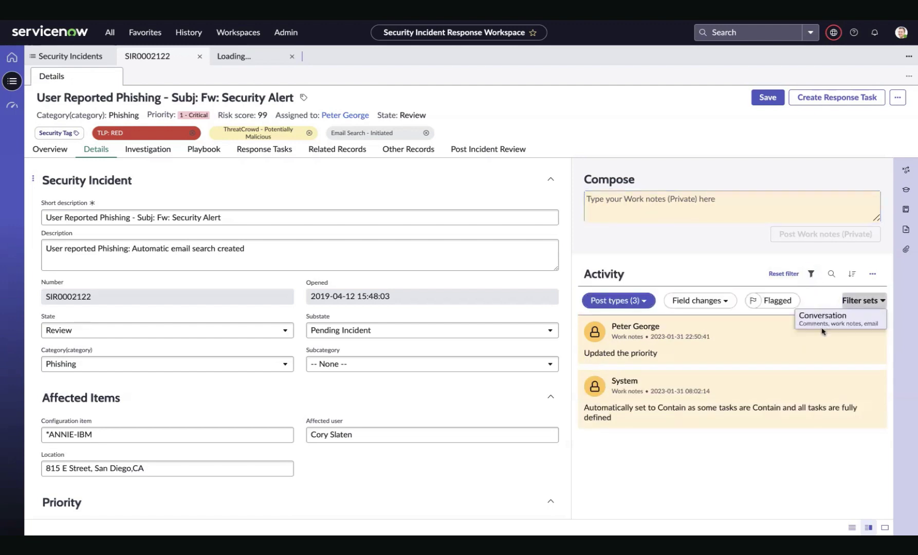
left_click(833, 279)
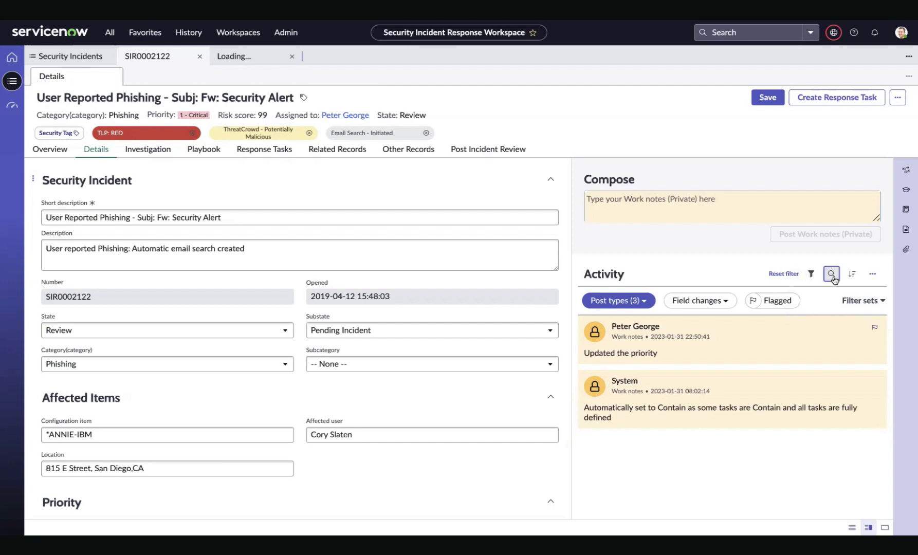
left_click(781, 290)
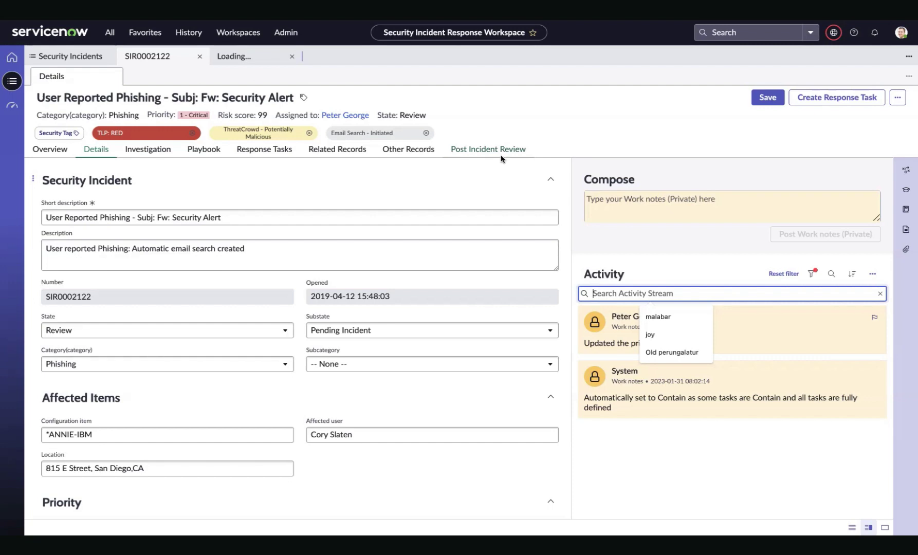
left_click(208, 149)
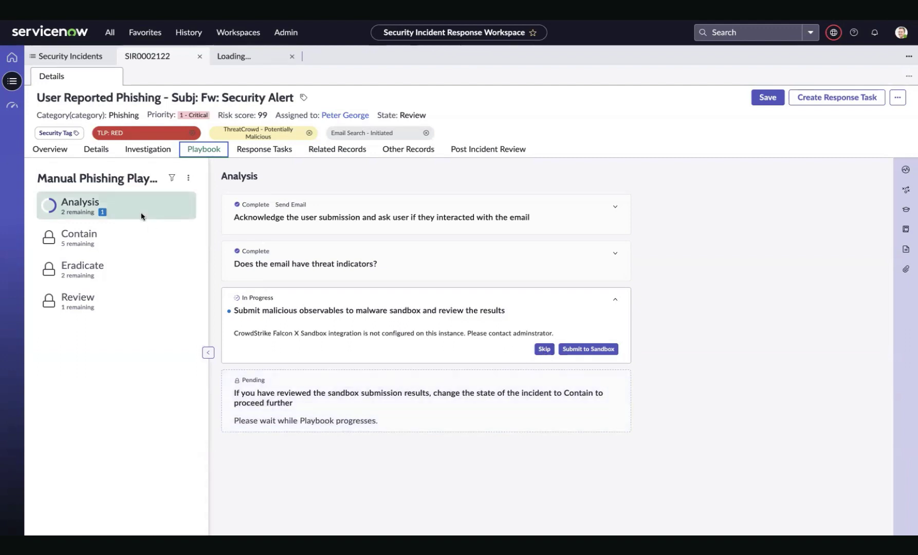
Show the Playbook card status filter choices
left_click(173, 178)
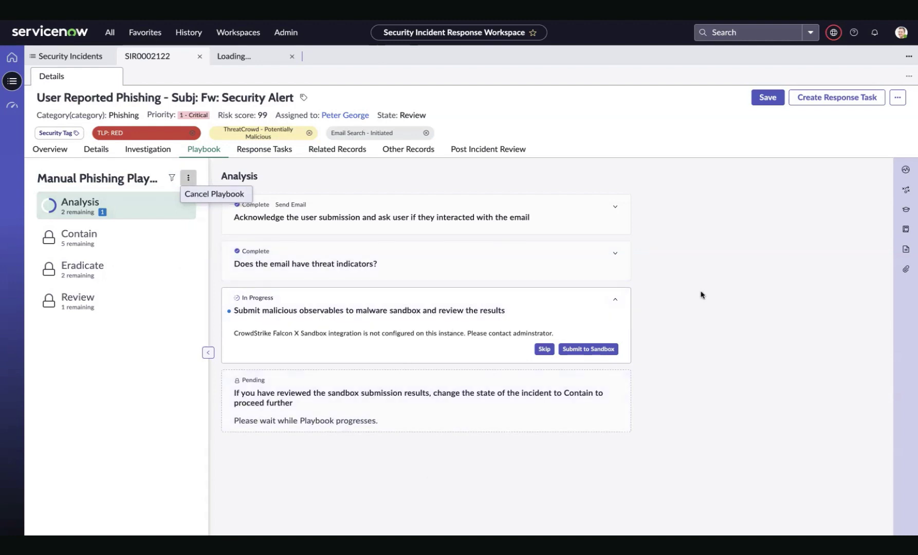
left_click(897, 98)
left_click(873, 130)
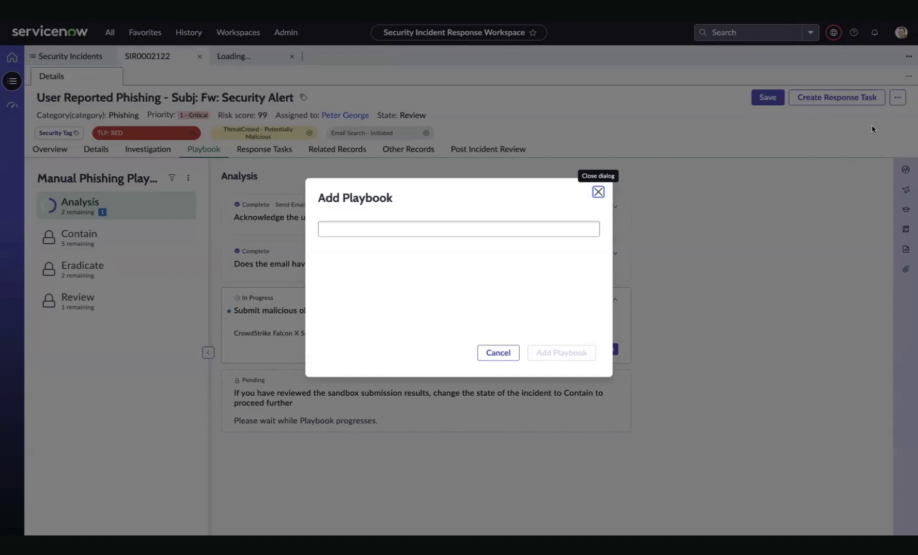
left_click(544, 230)
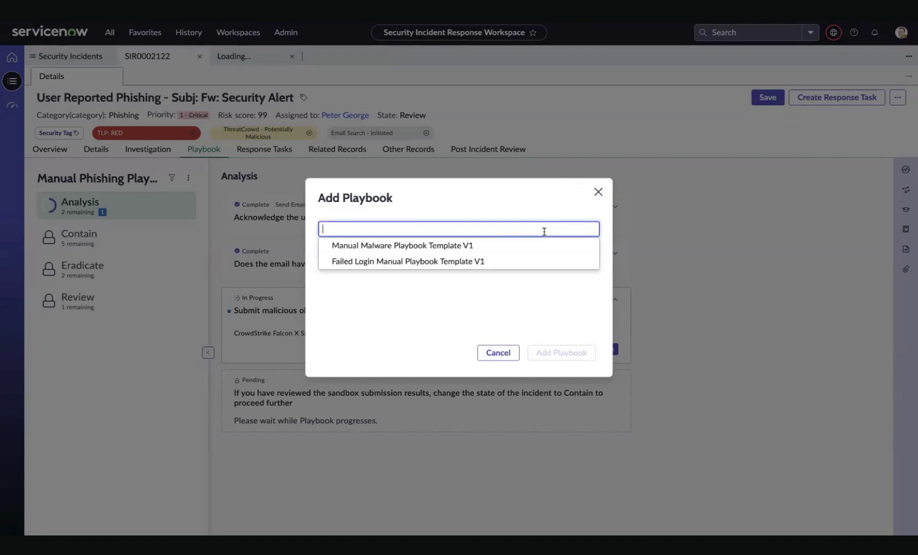
type("mal")
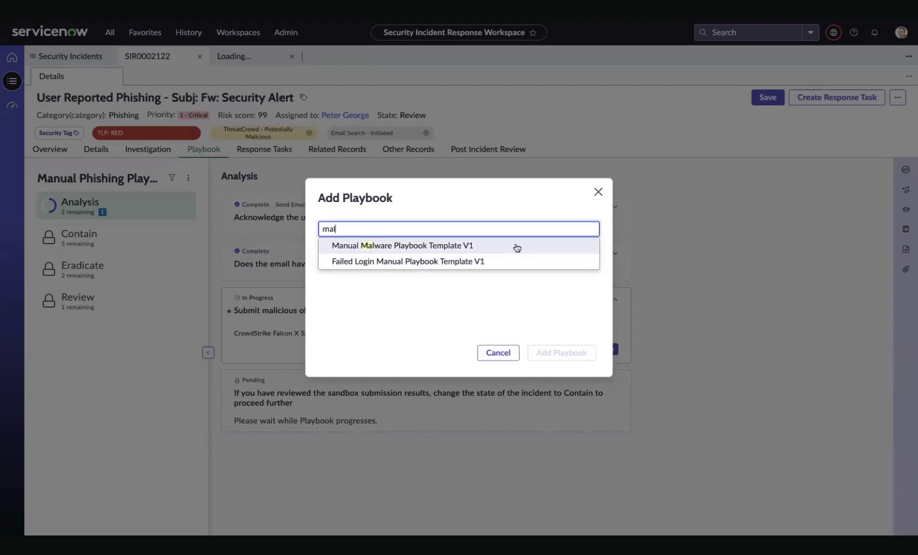
left_click(517, 247)
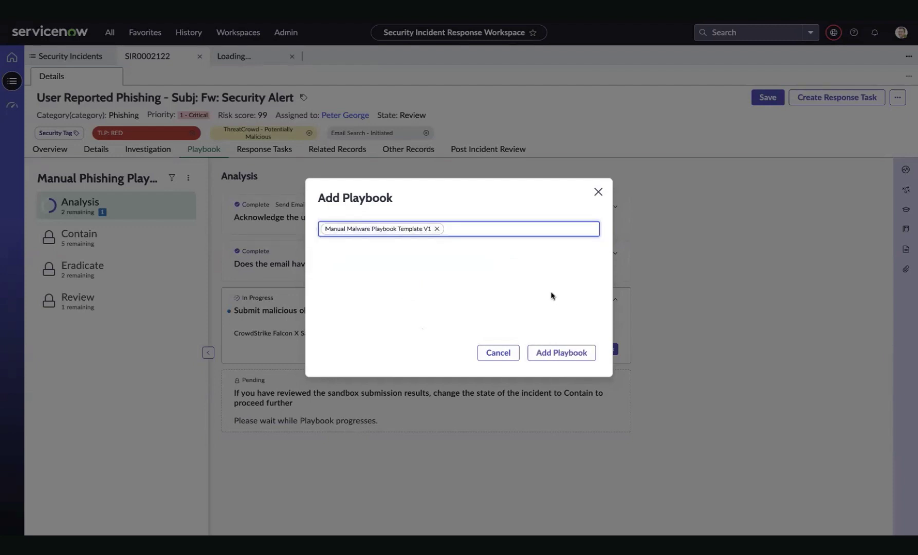
left_click(597, 192)
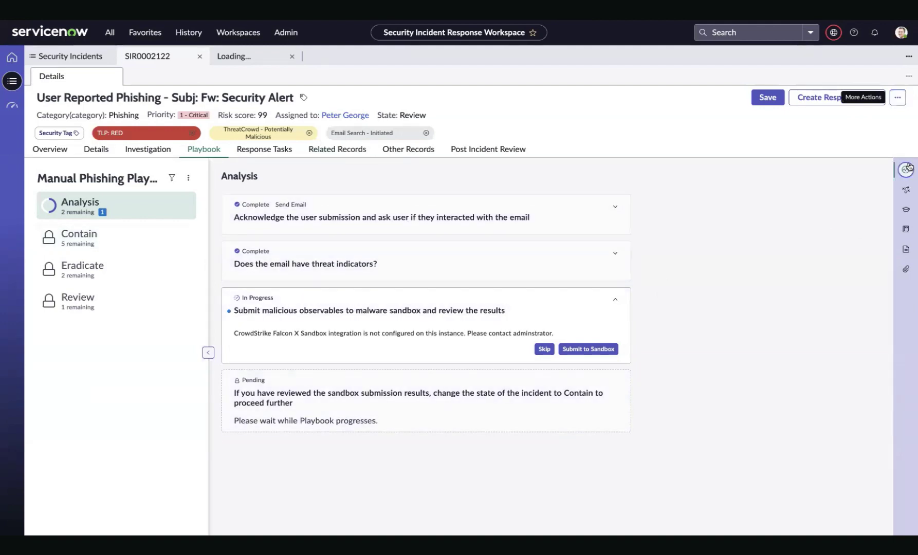
Cycle the side pane through Compose, Analyst Assist and Runbook to Templates, listing Phishing Template
left_click(905, 190)
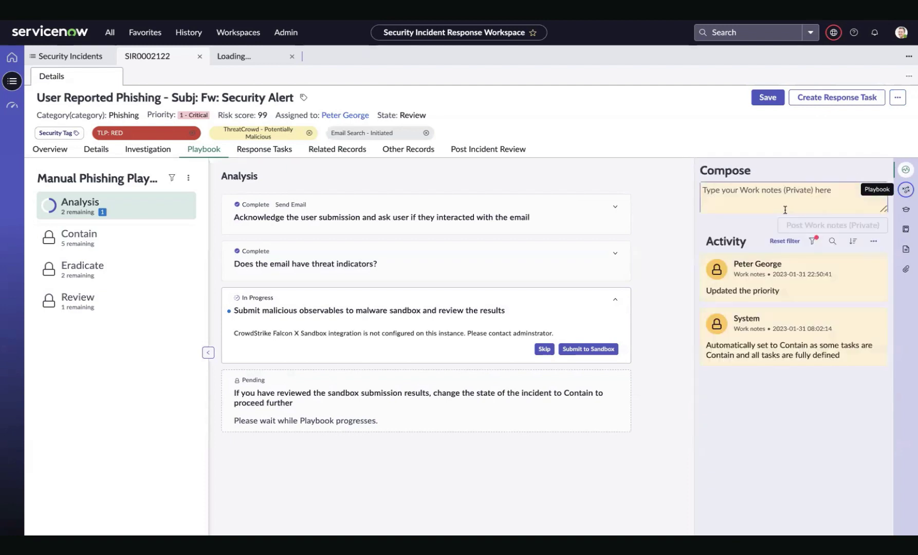
left_click(784, 208)
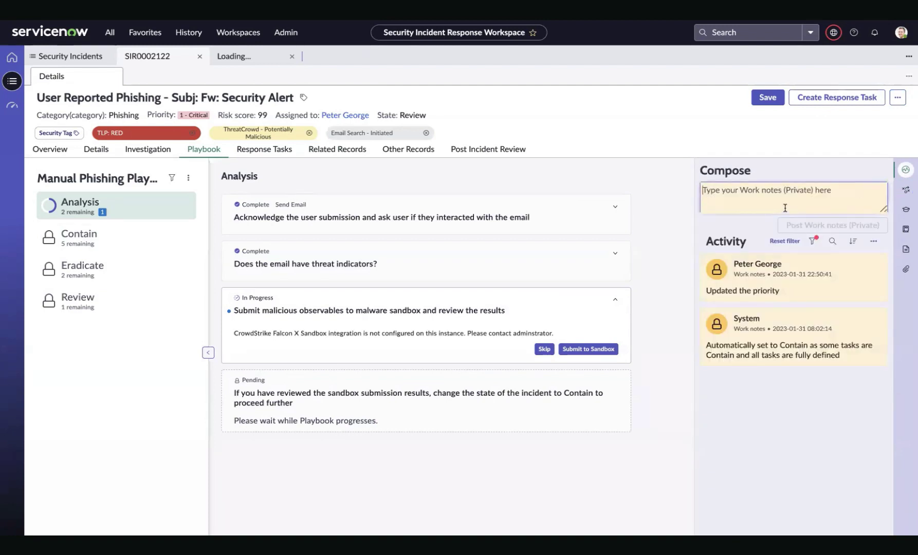
left_click(906, 211)
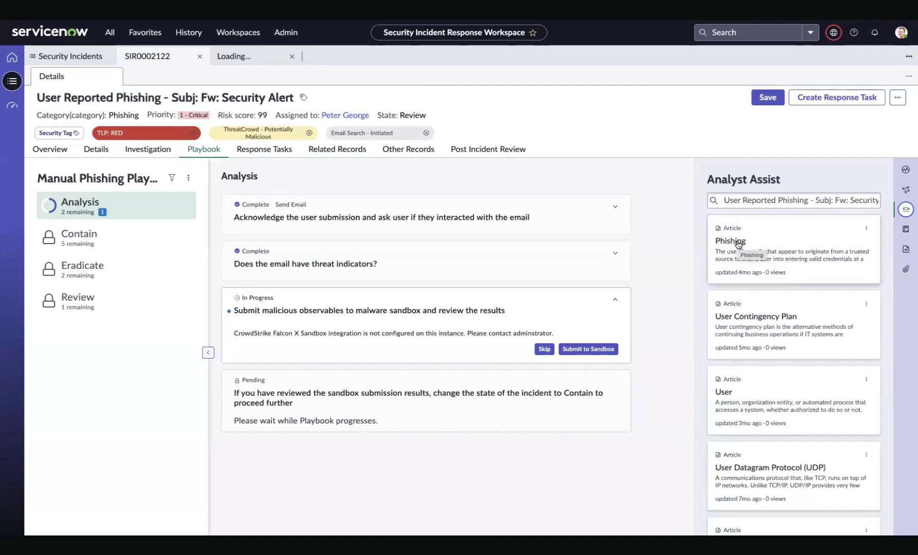
left_click(906, 230)
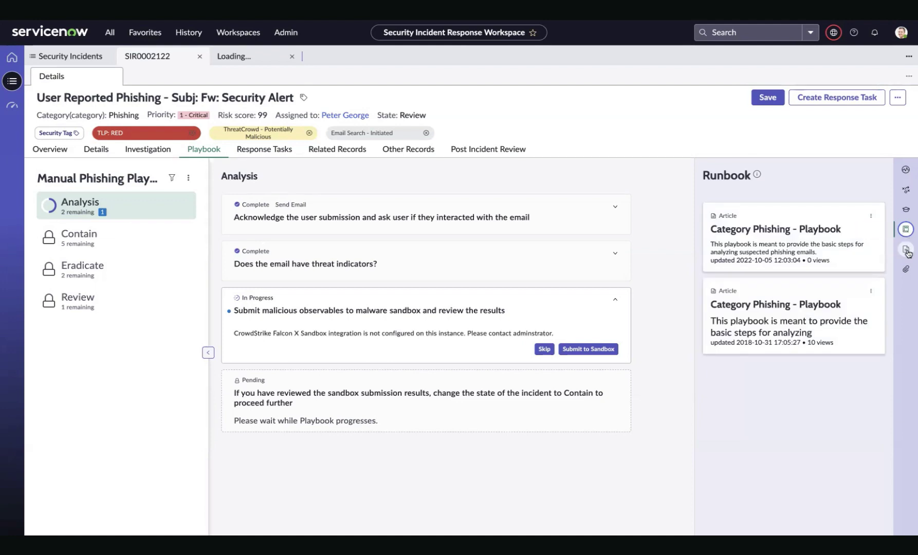
left_click(907, 250)
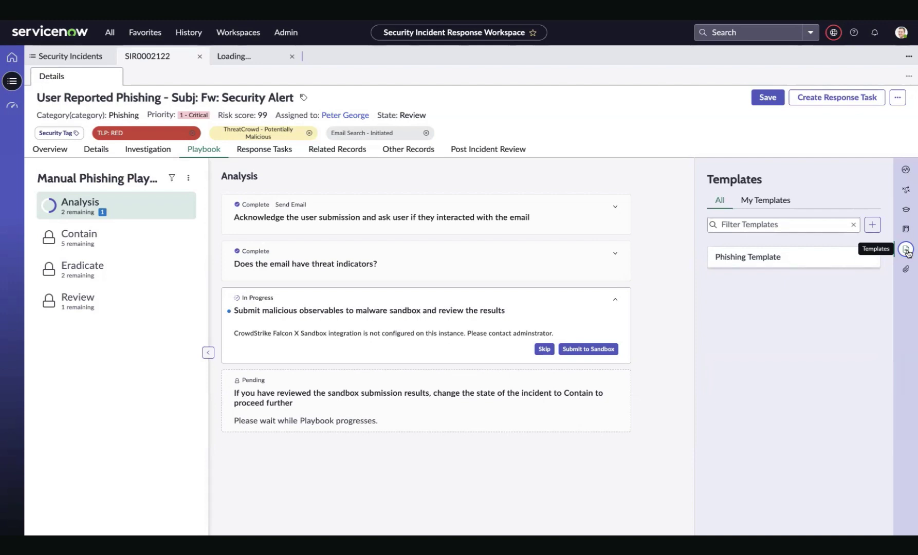
Apply the Phishing Template to the incident, review its fields, then undo the template changes
left_click(784, 261)
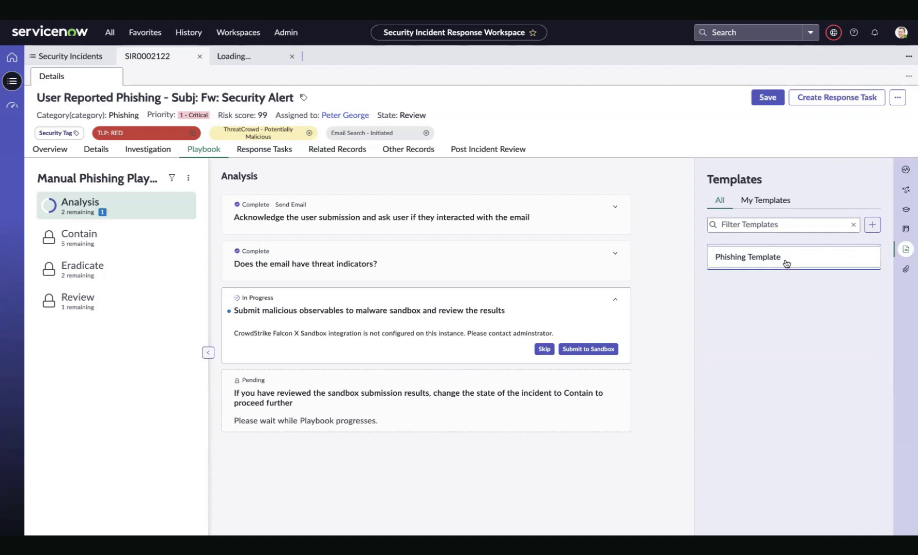
left_click(334, 119)
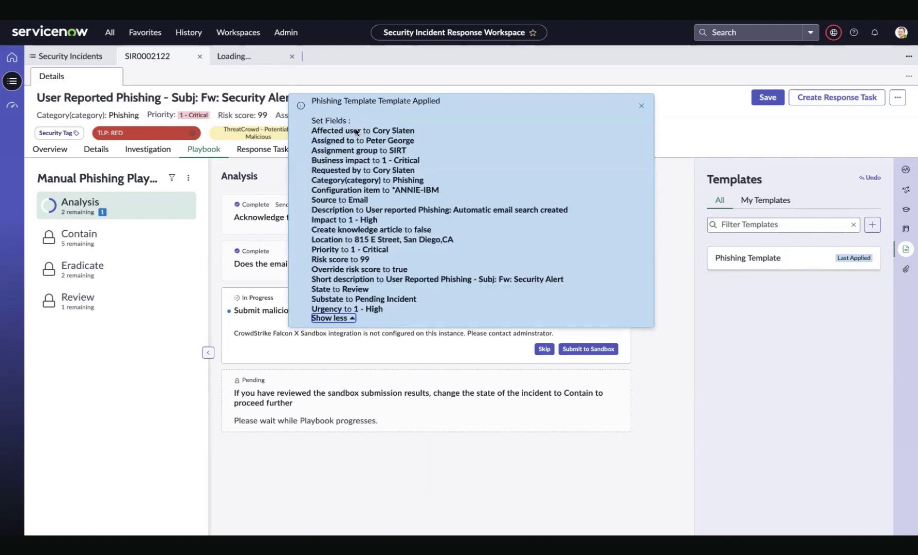
left_click(641, 106)
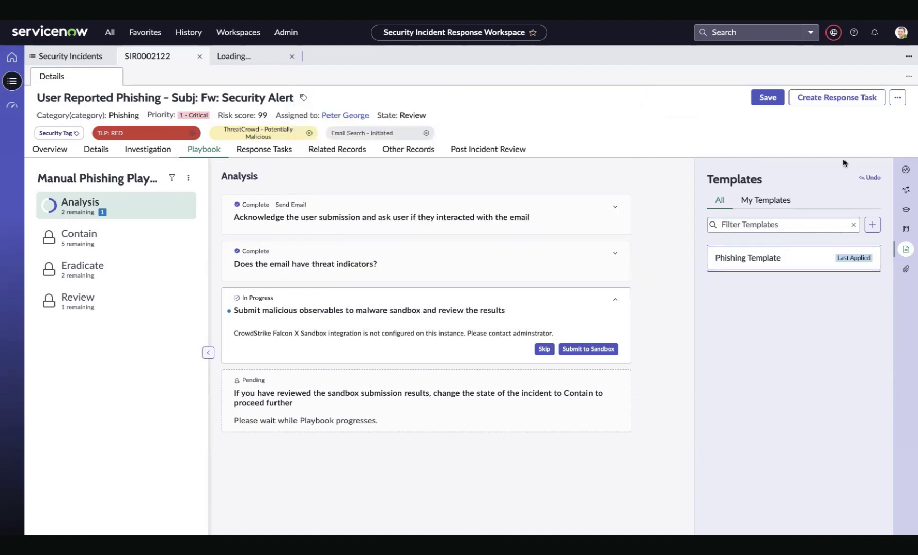
left_click(868, 177)
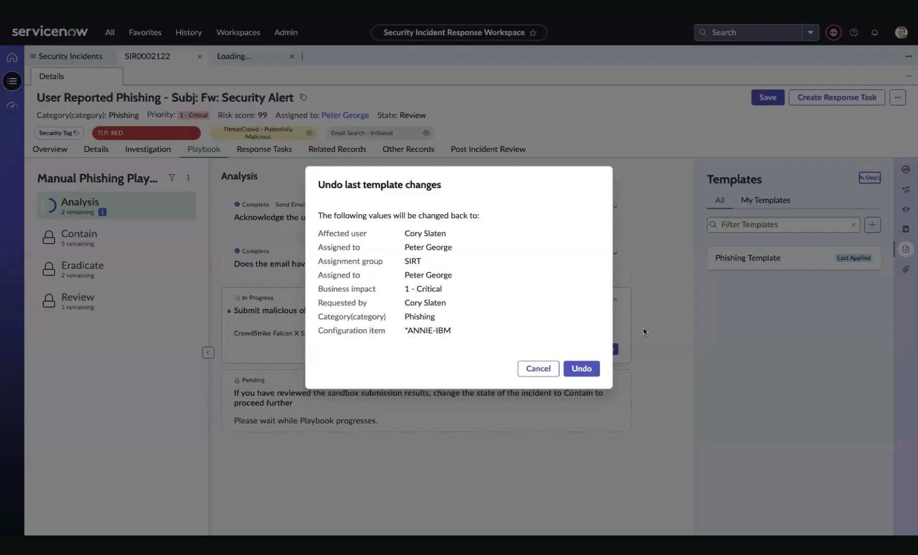
left_click(582, 369)
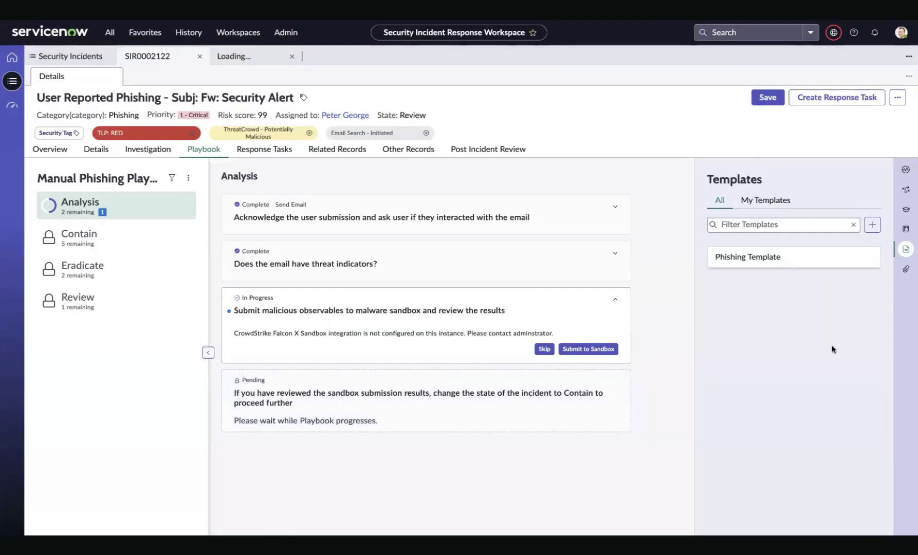
Show the incident's attachments, System details.png and Evidence.png, and check an attachment's actions
left_click(905, 269)
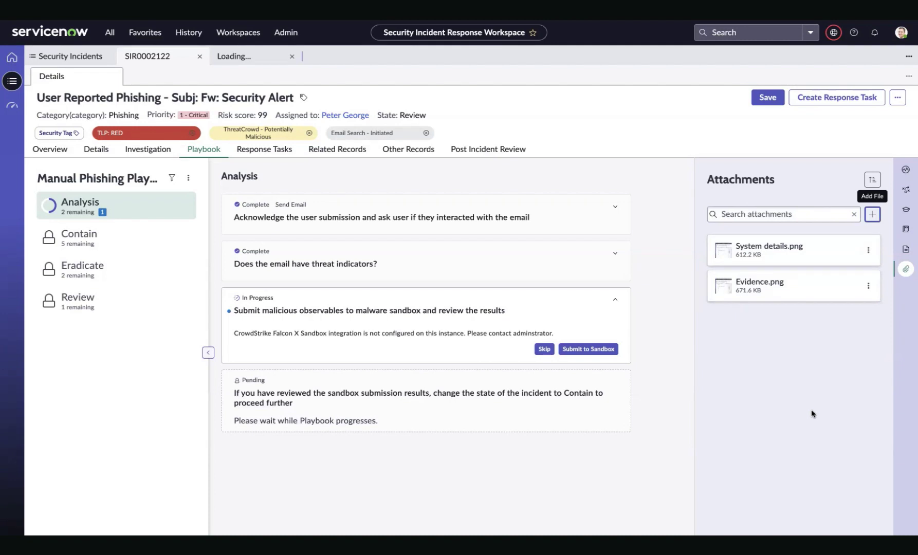
left_click(763, 215)
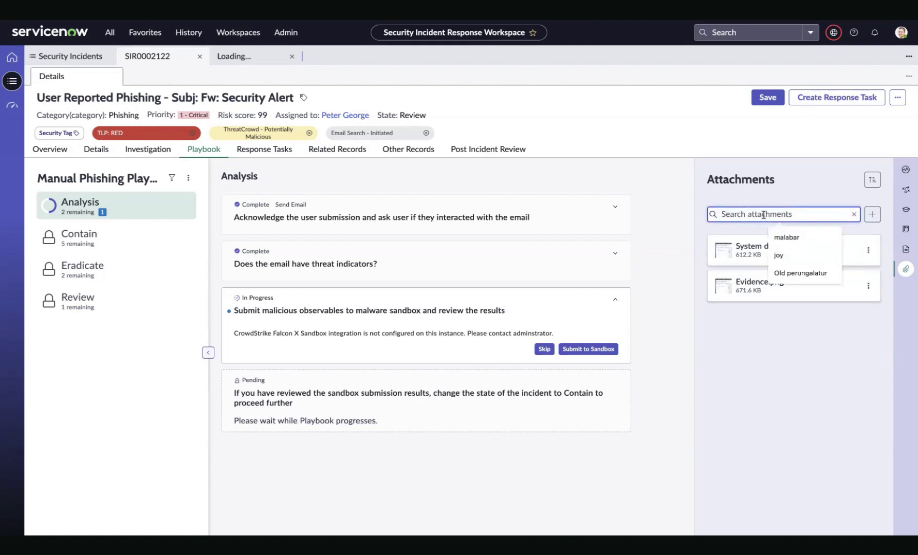
left_click(868, 250)
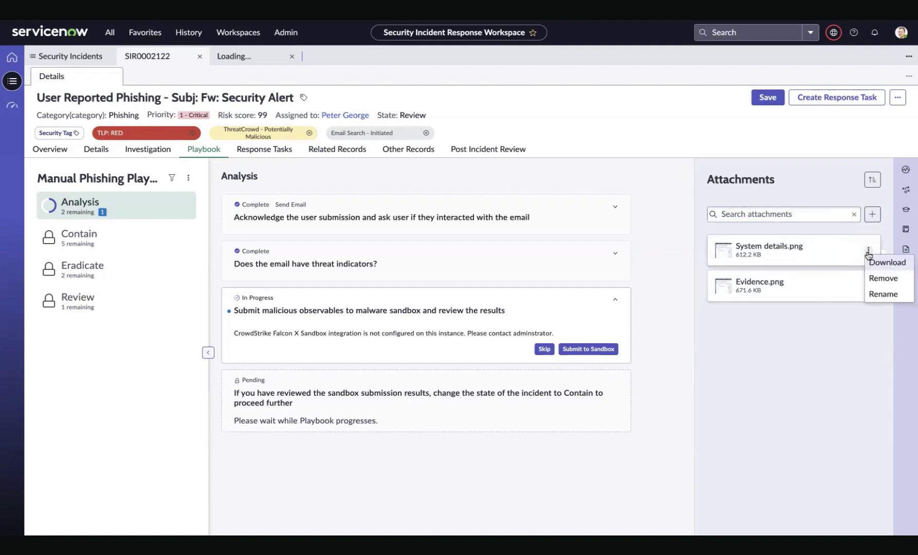
left_click(779, 344)
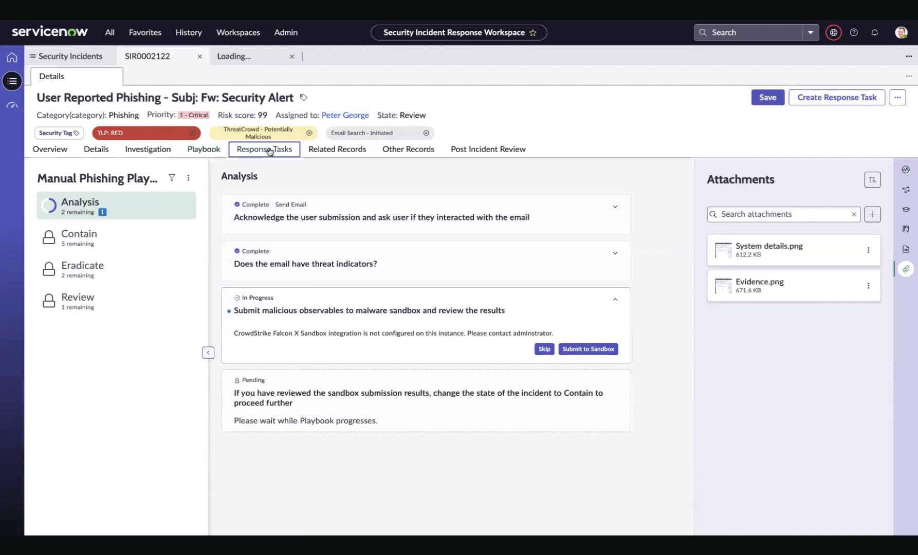
Review SIR0002122's response tasks, then view its related records listing the 7 configuration items
left_click(269, 151)
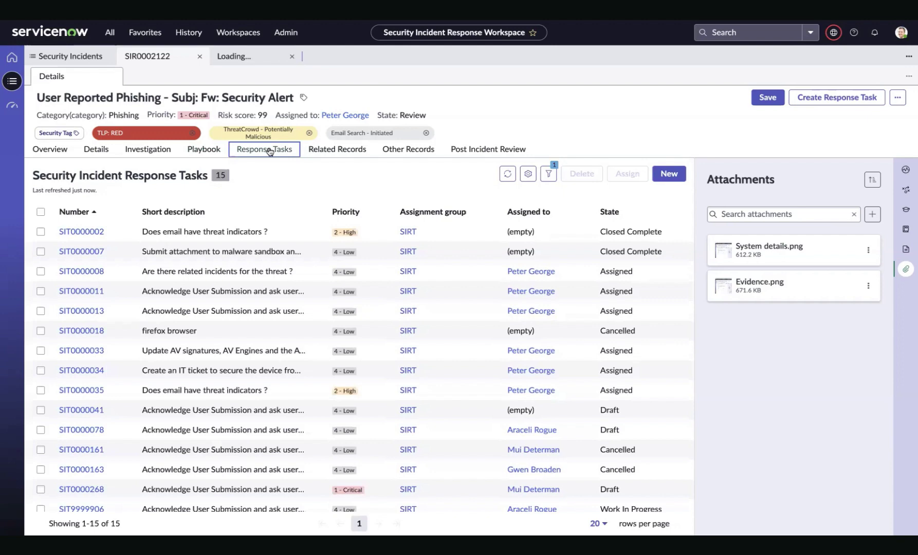
left_click(329, 150)
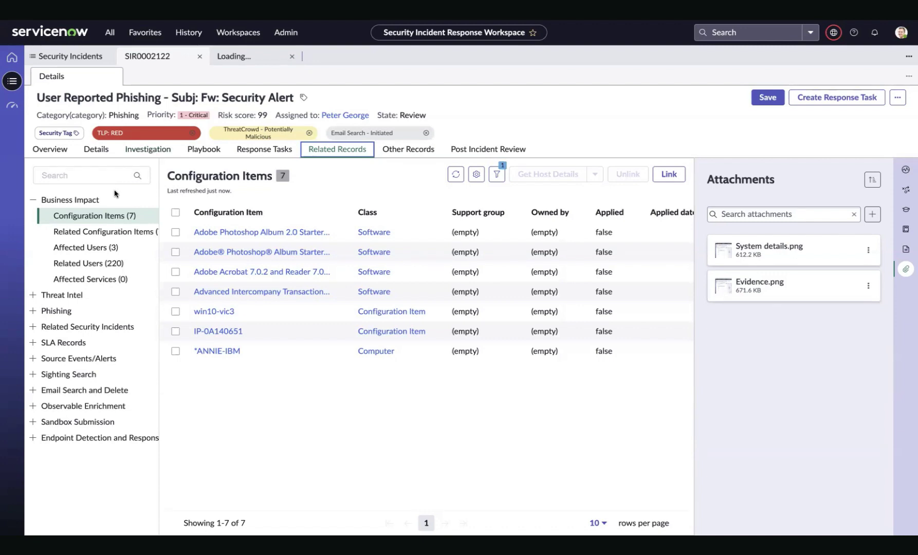
Expand Threat Intel, filter record categories by 'affe', then view the incident's Other Records
left_click(32, 295)
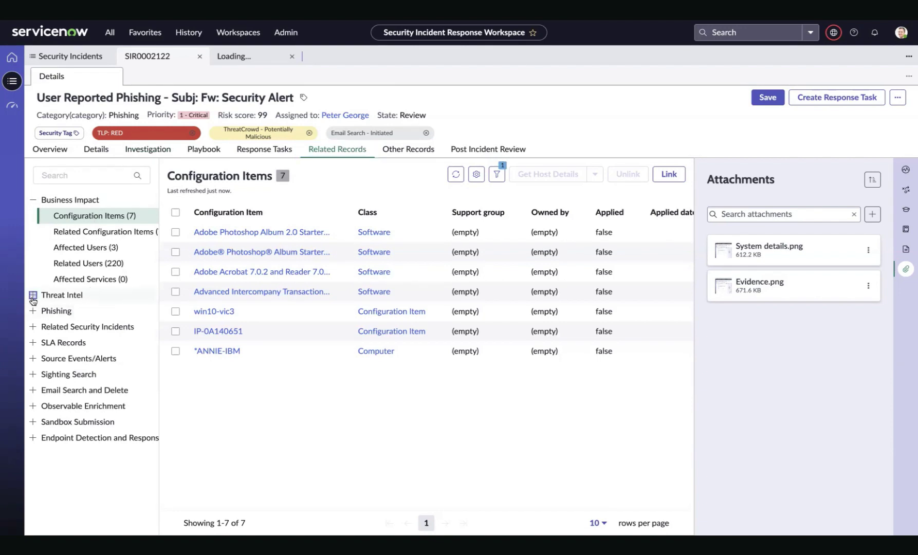
left_click(75, 181)
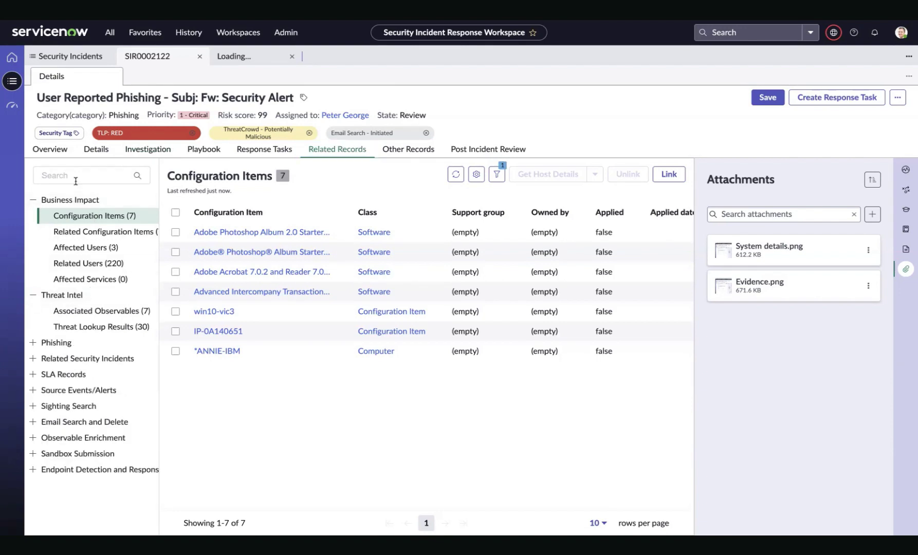
type("affec")
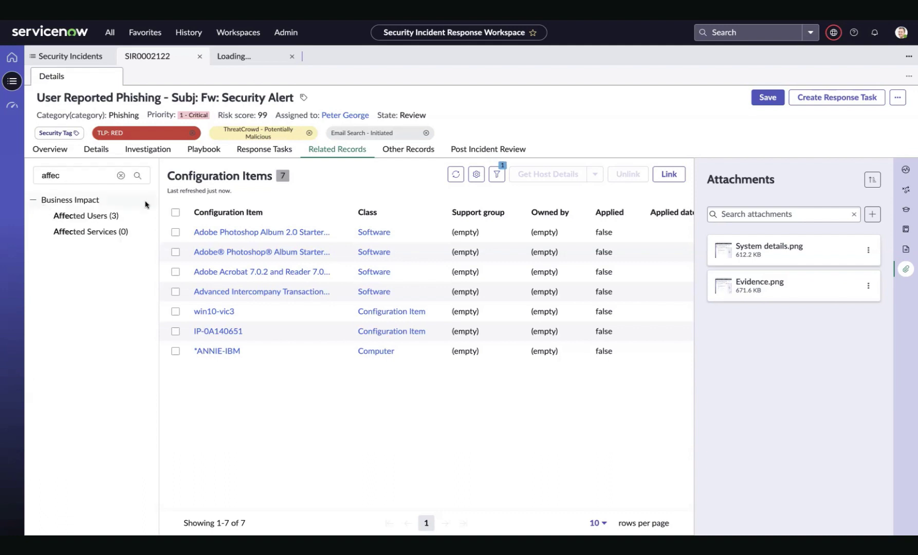
left_click(416, 152)
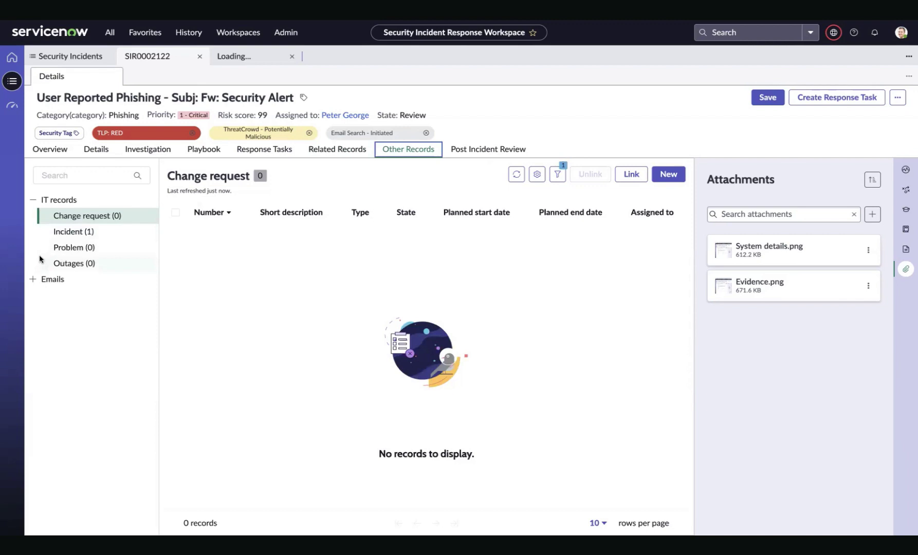
List linked incident INC0010001 and expand Emails to show draft, received and sent emails
left_click(65, 228)
left_click(32, 280)
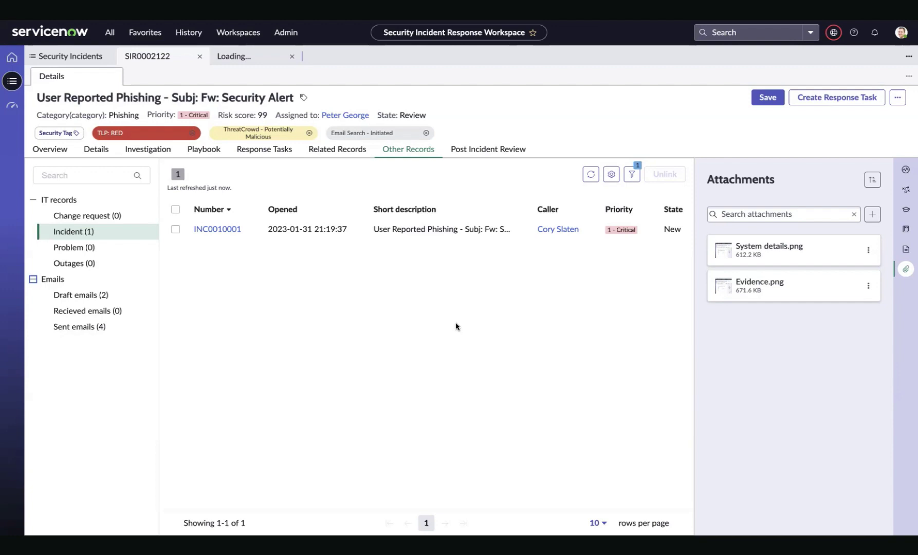
left_click(33, 279)
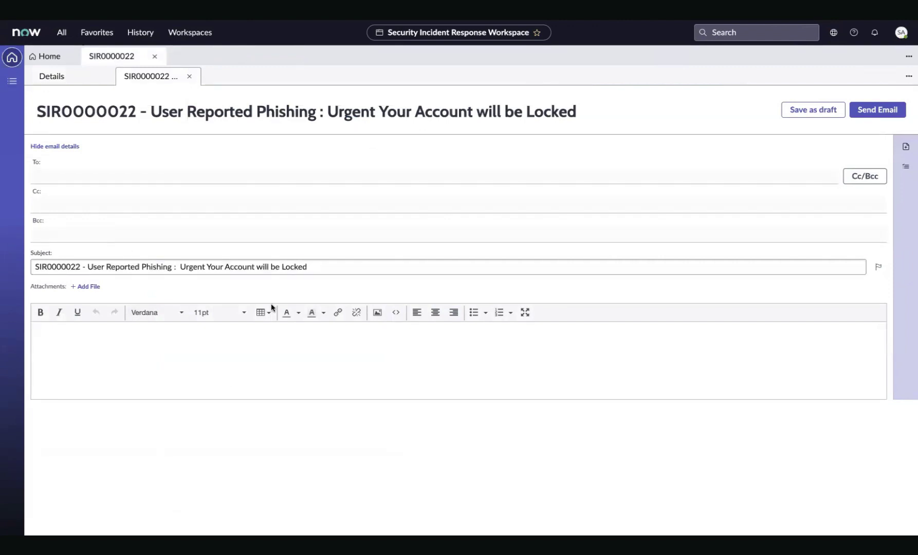
Insert the Quick Draft Email Sample 1 quick message into the email body
left_click(905, 146)
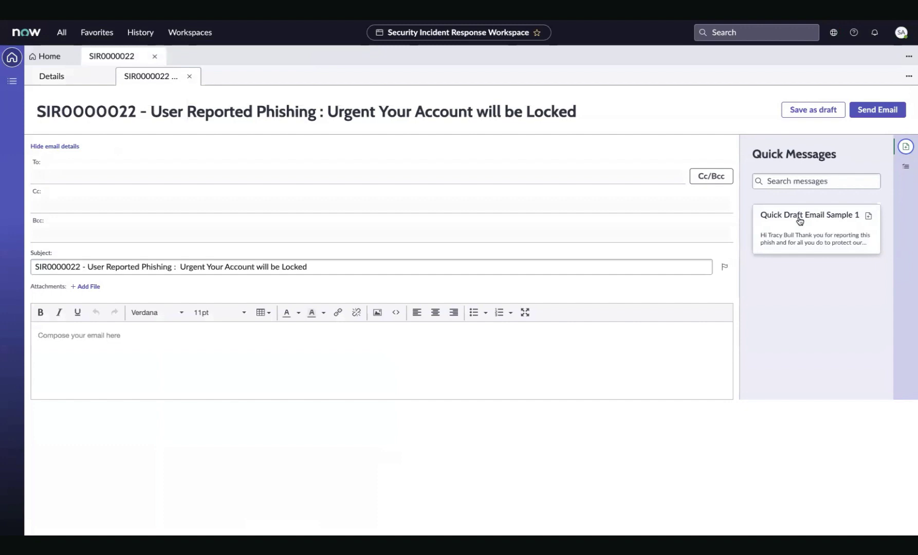
left_click(798, 221)
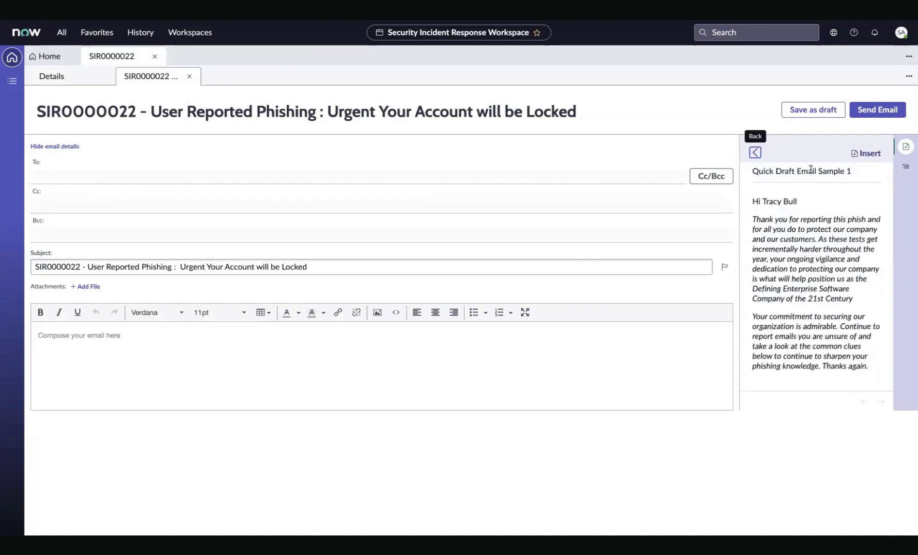
left_click(869, 153)
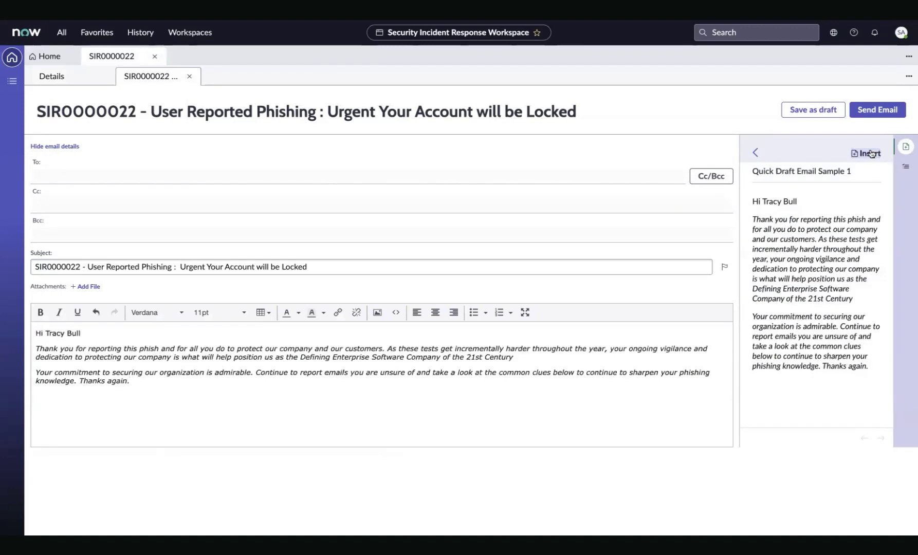
Copy the Need more information response template to the clipboard
left_click(905, 166)
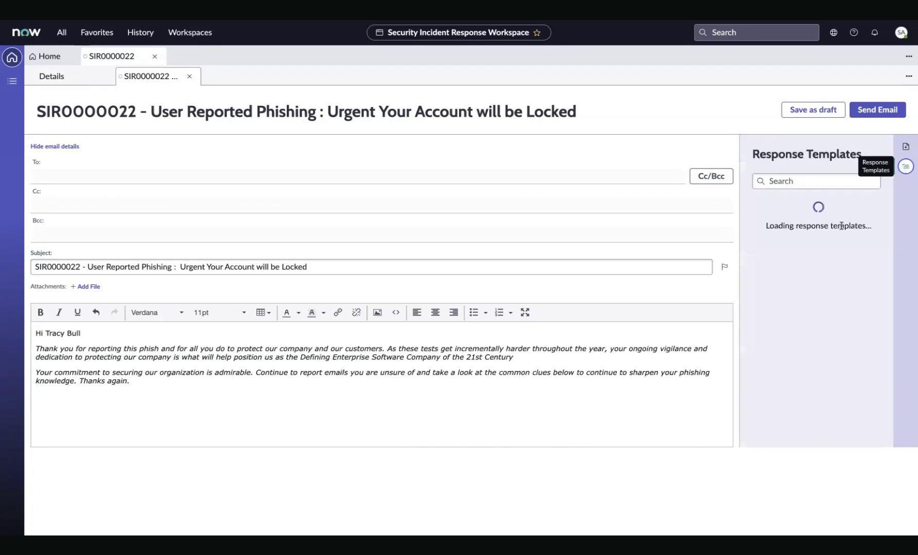
left_click(814, 230)
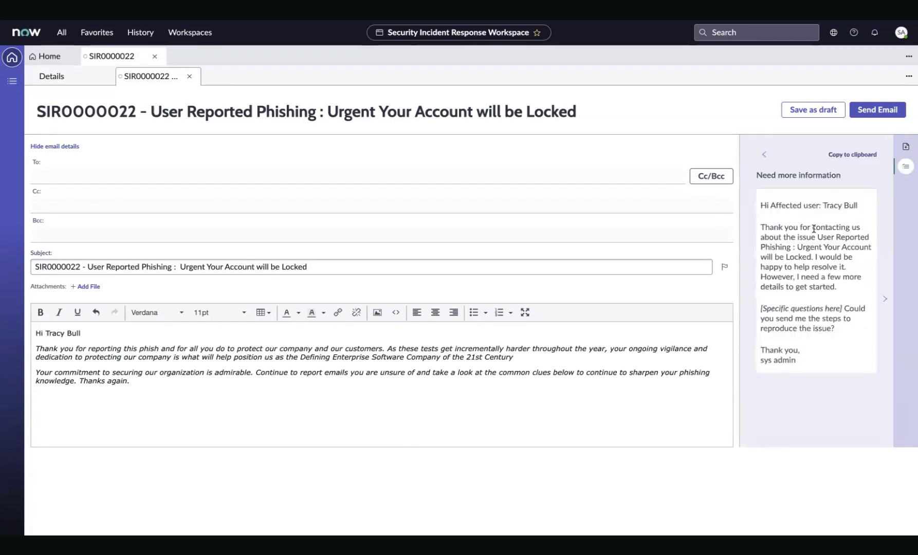
left_click(853, 155)
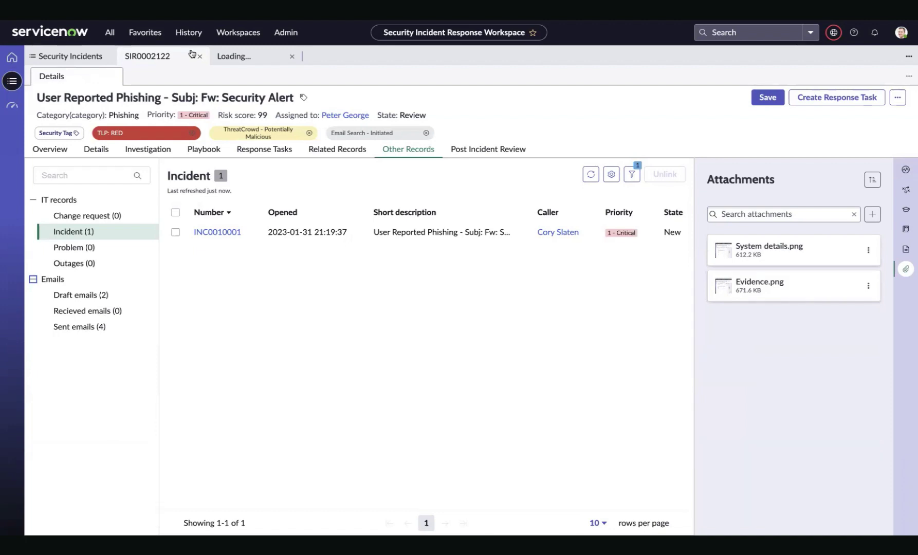
Preview the 10-page Phishing Security Incident Report in SIR0002122's Post Incident Review
left_click(471, 147)
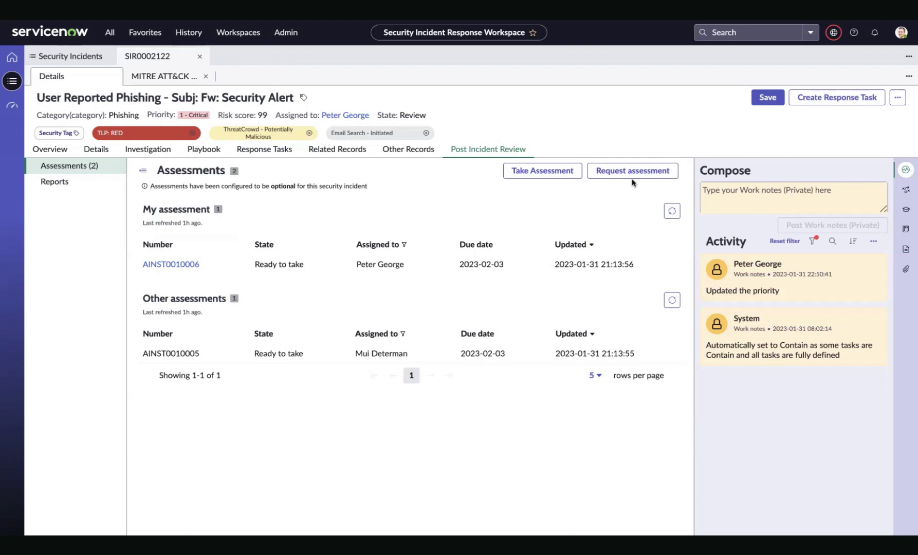
left_click(54, 182)
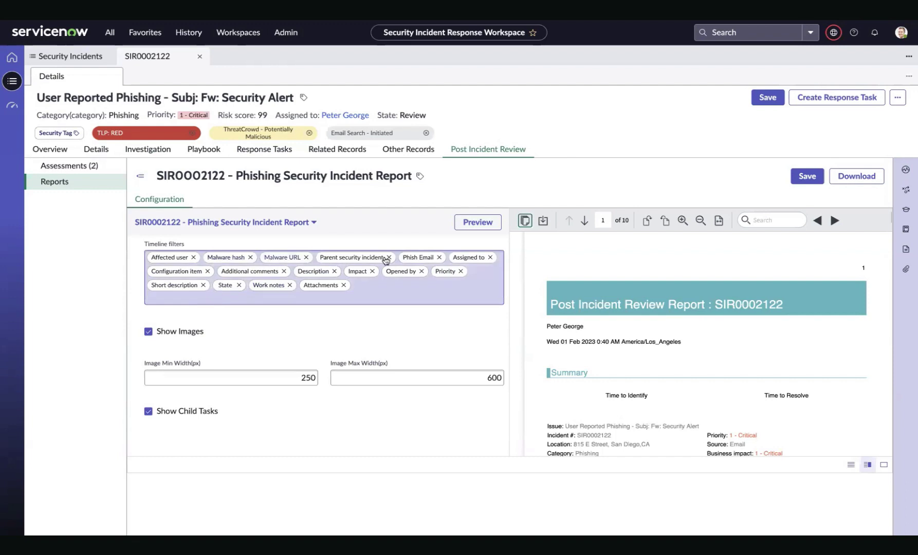
left_click(872, 183)
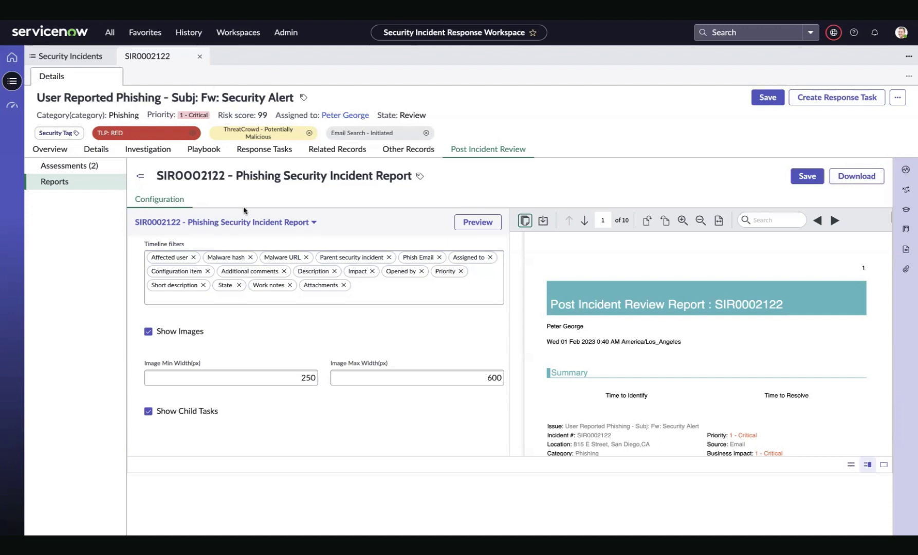
Show SIR0002122's MITRE ATT&CK info from the more-actions menu, then return to Details
left_click(895, 98)
scroll(846, 175, "down", 2)
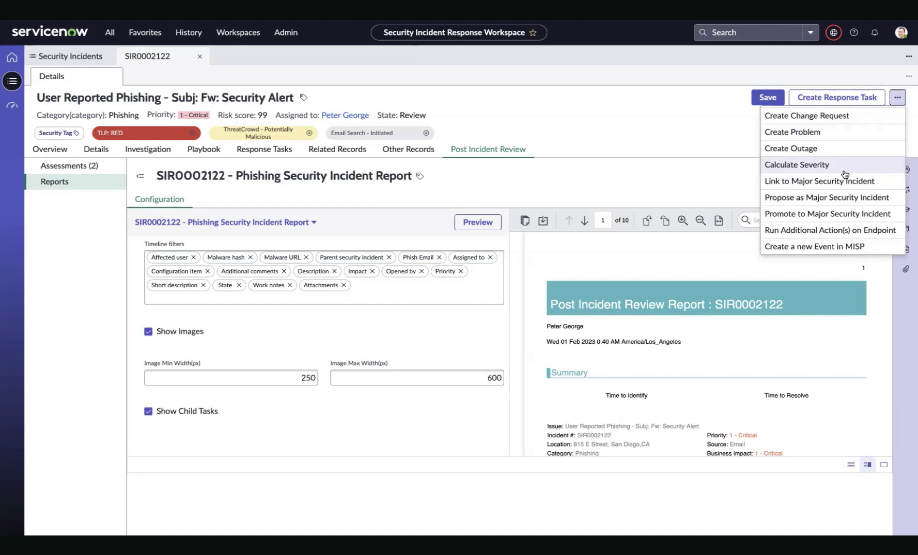
scroll(846, 177, "down", 3)
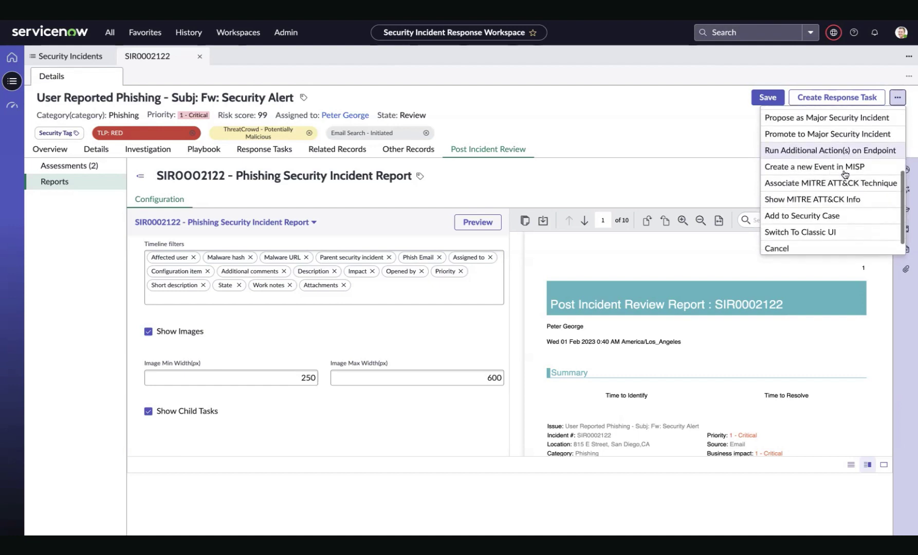
left_click(827, 198)
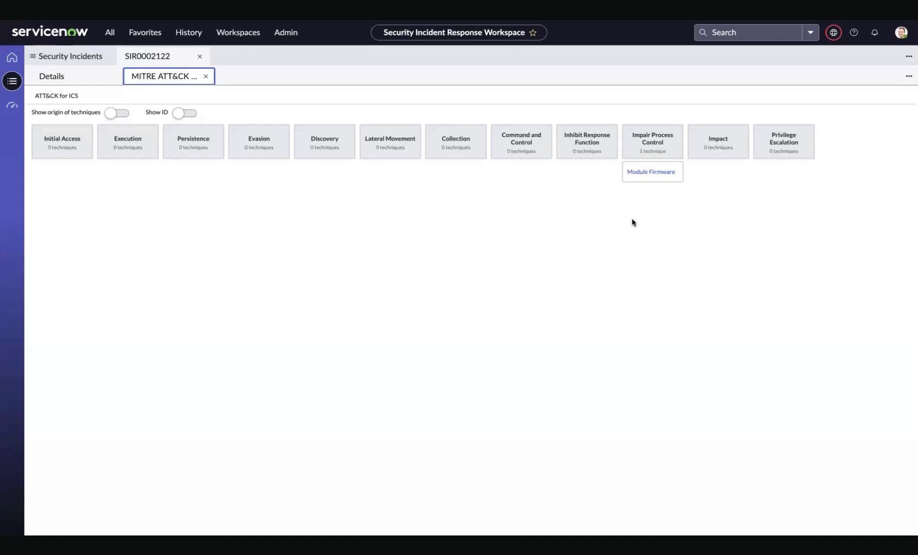
left_click(72, 82)
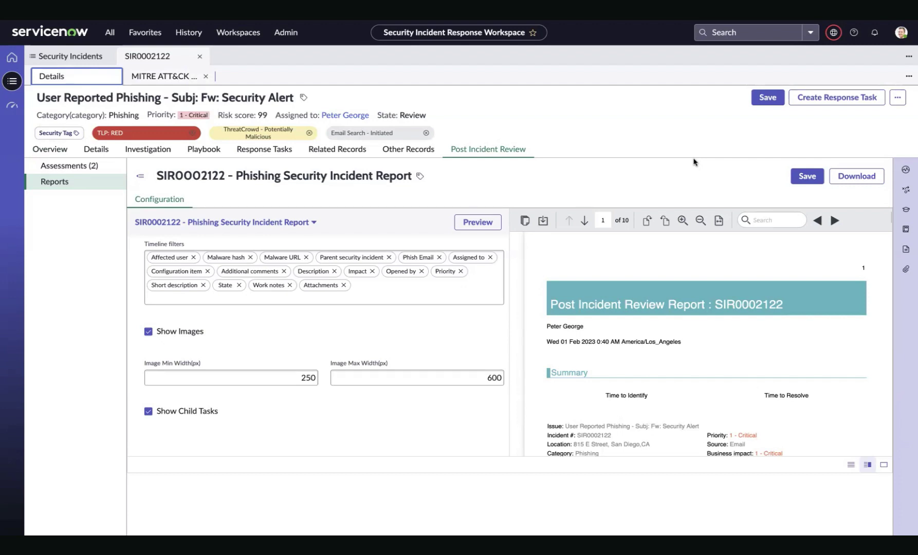
Open the Security Incident Explorer dashboard, dismiss its scope banner, and list other security dashboards
left_click(12, 105)
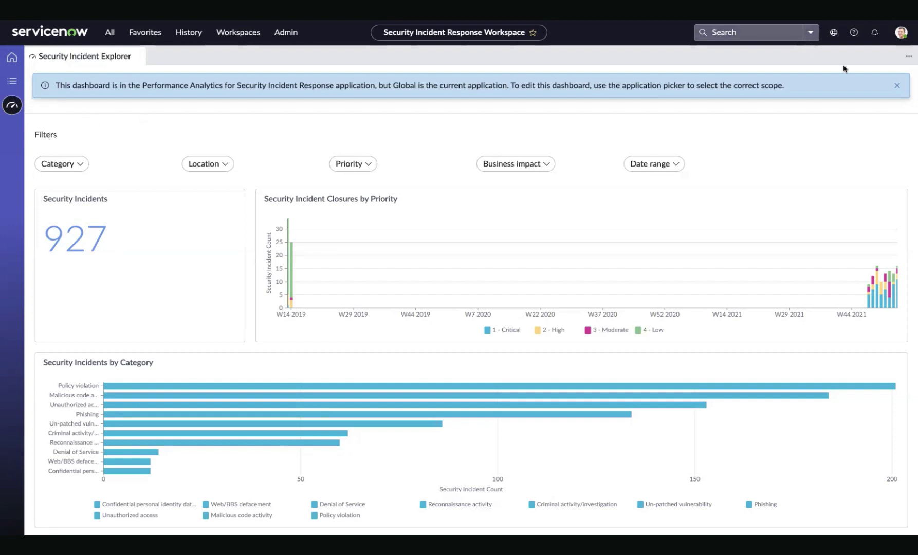
left_click(897, 86)
left_click(186, 90)
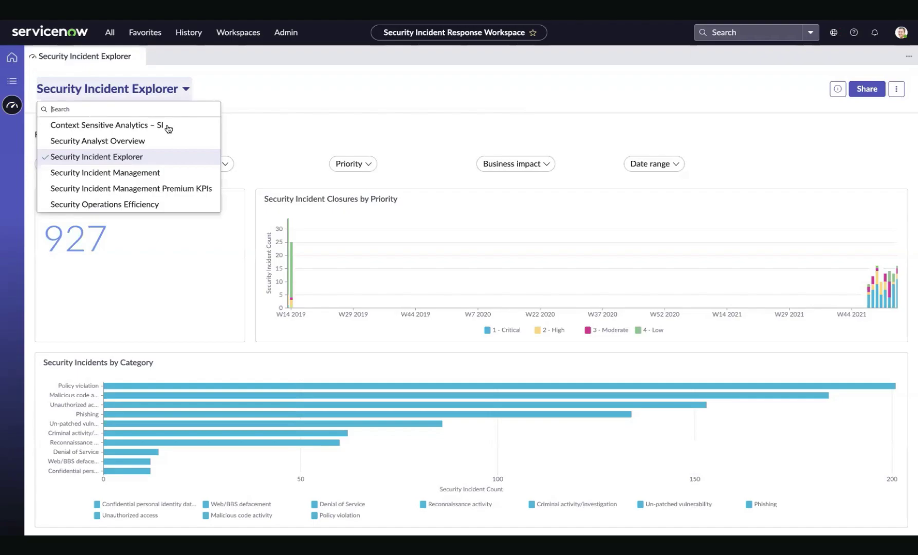